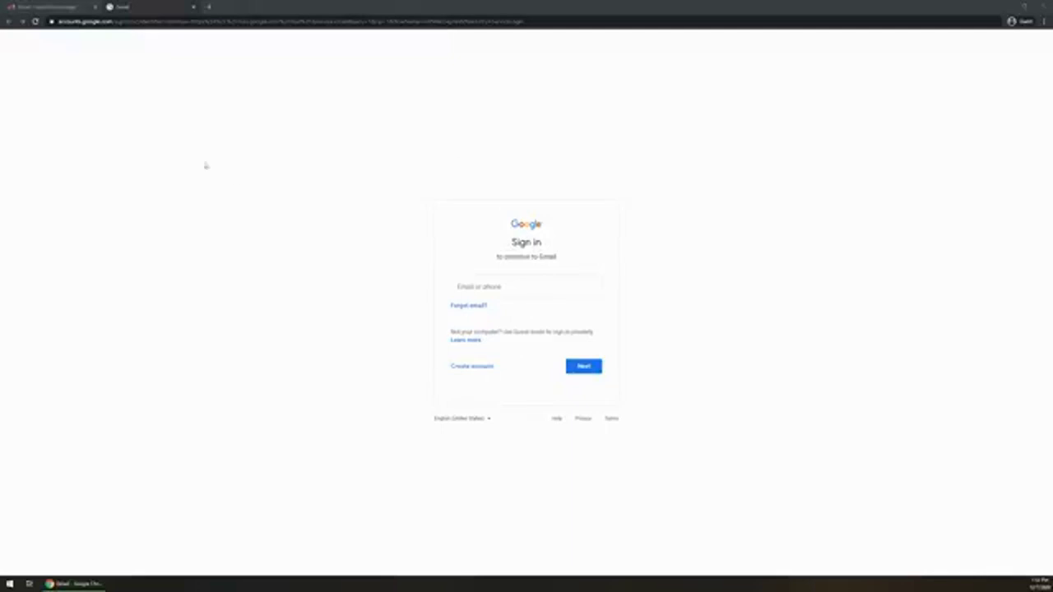
Go to gmail.com to replace the sign-in page with the Gmail product page
click(125, 23)
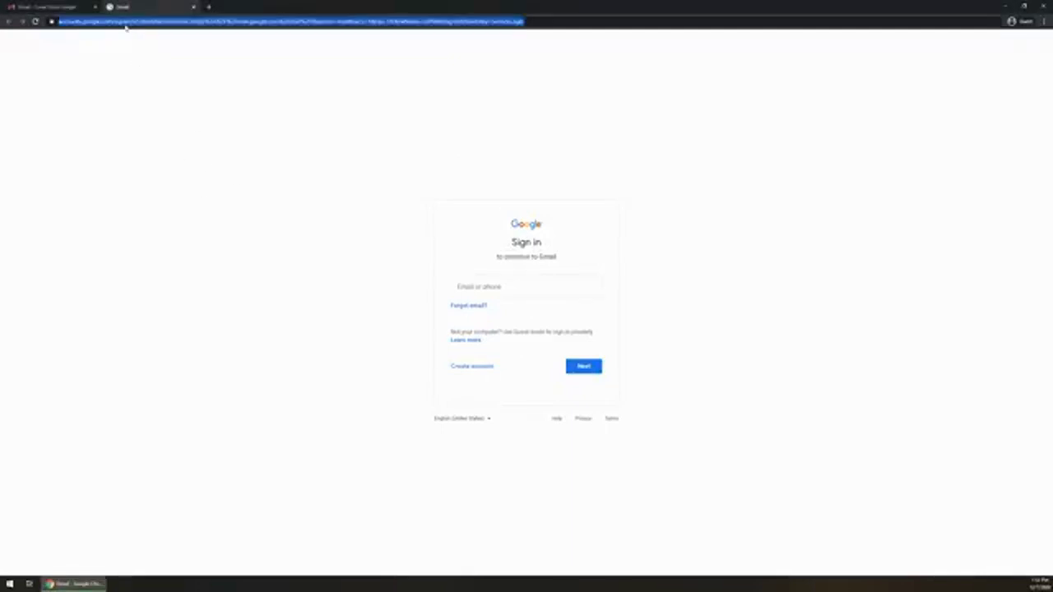
text(gmail.com)
key(Return)
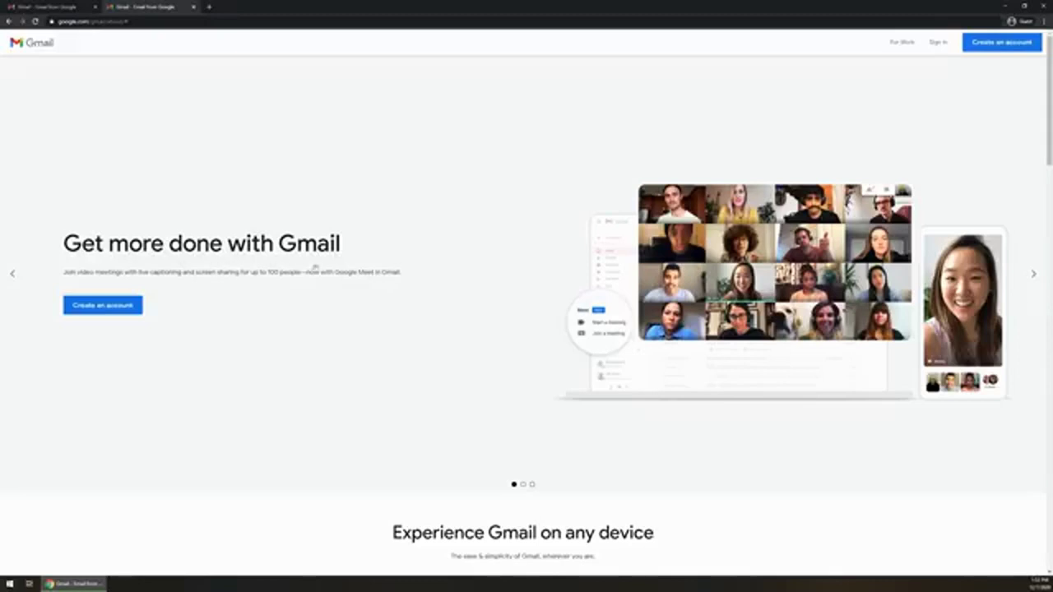
Begin a new Google account, entering the first name, last name and a desired username
click(105, 311)
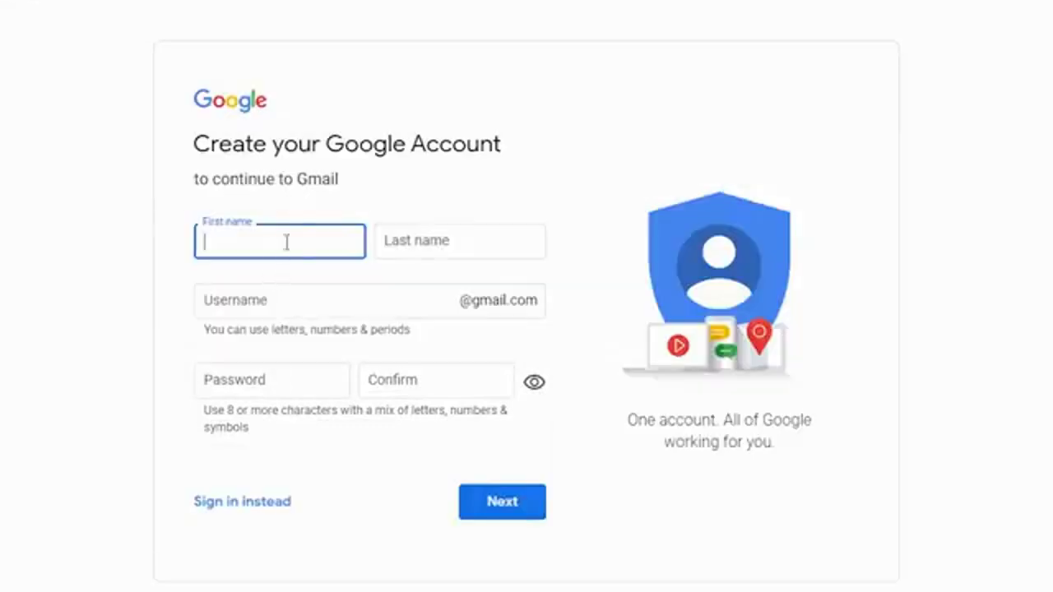
key(Tab)
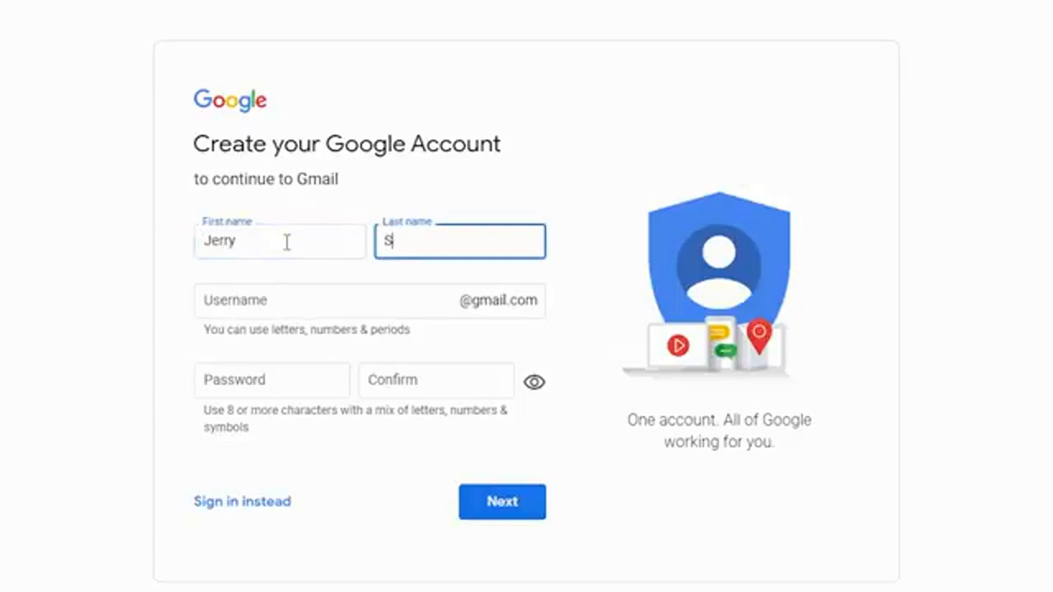
key(Tab)
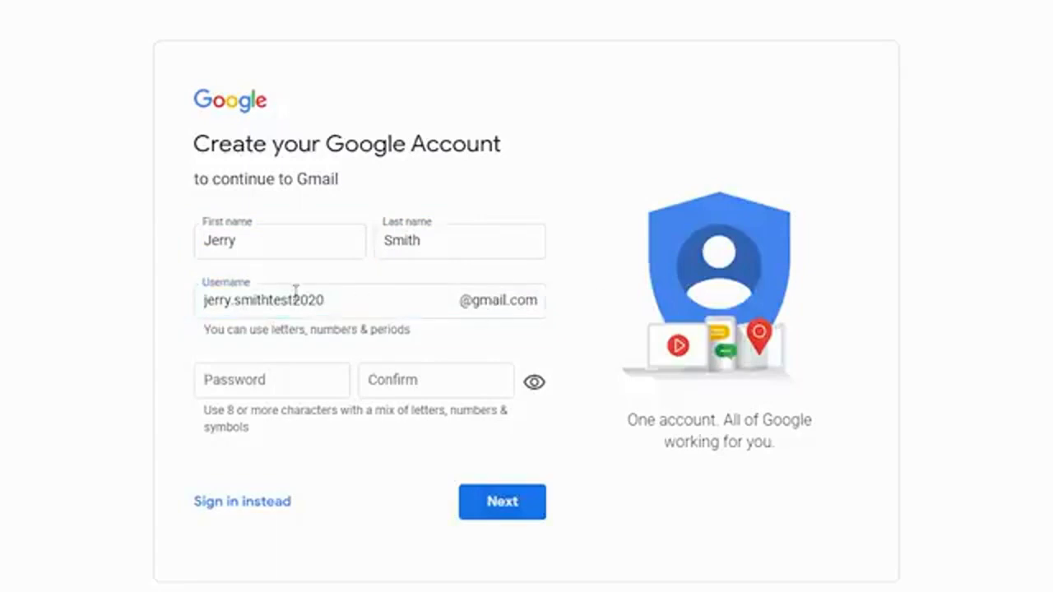
click(382, 296)
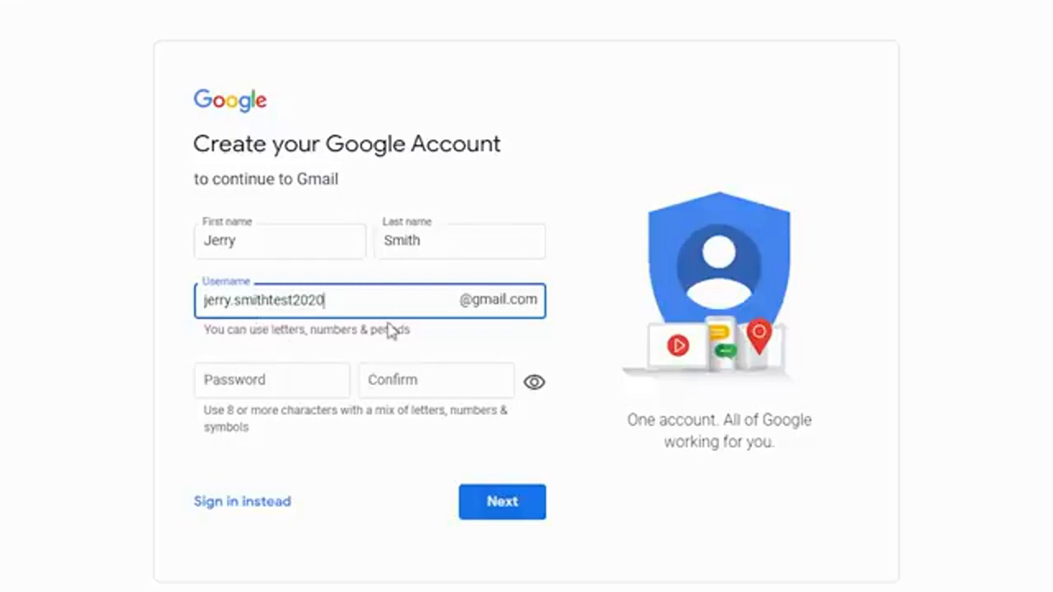
Replace the year at the end of the username with a new ending so it isn't taken
drag(362, 302, 269, 303)
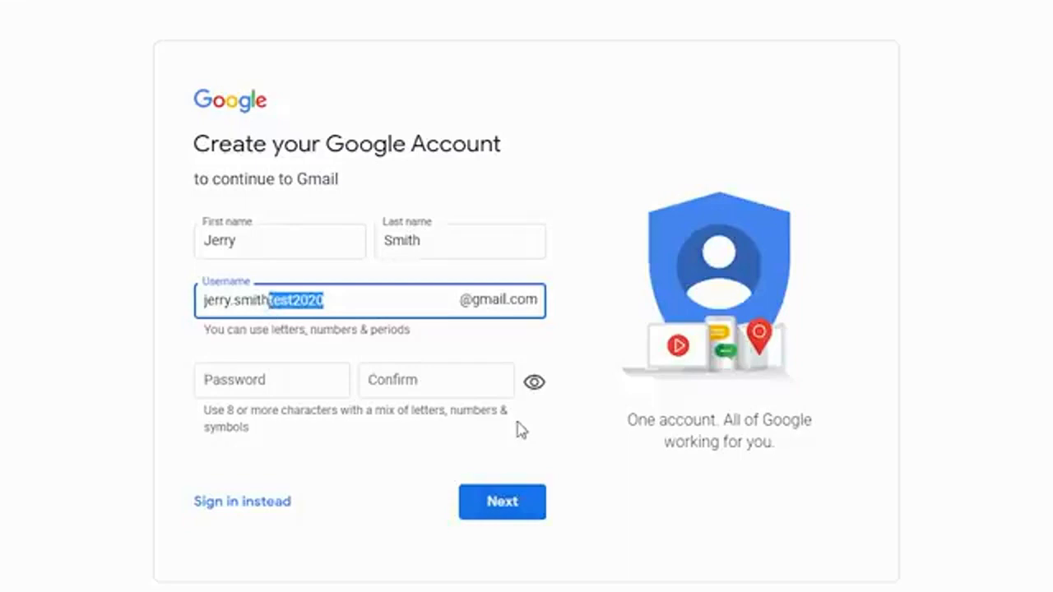
text(2020)
click(444, 349)
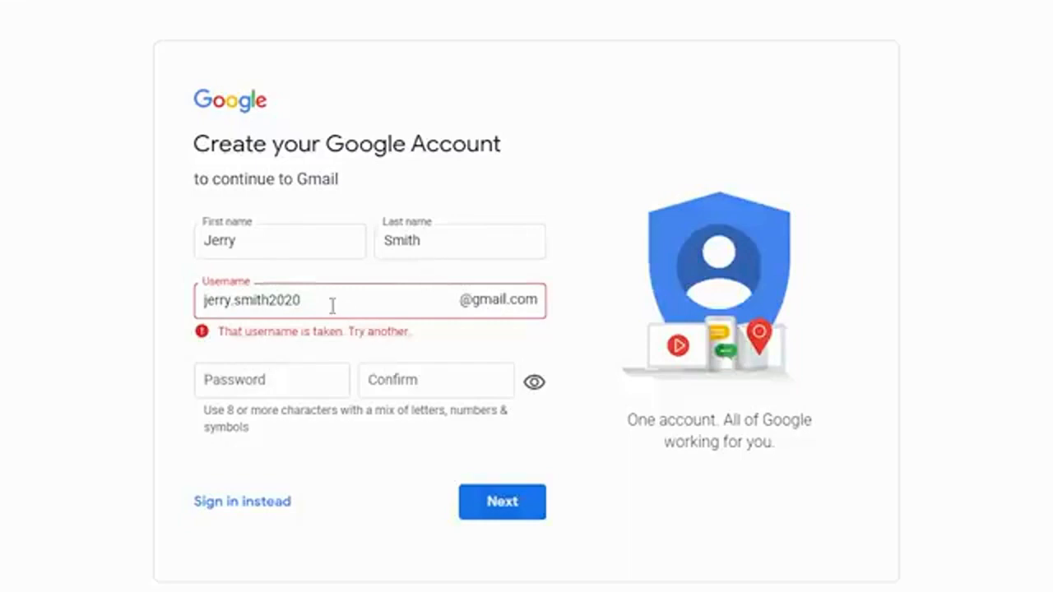
drag(332, 306, 261, 302)
text(2021test)
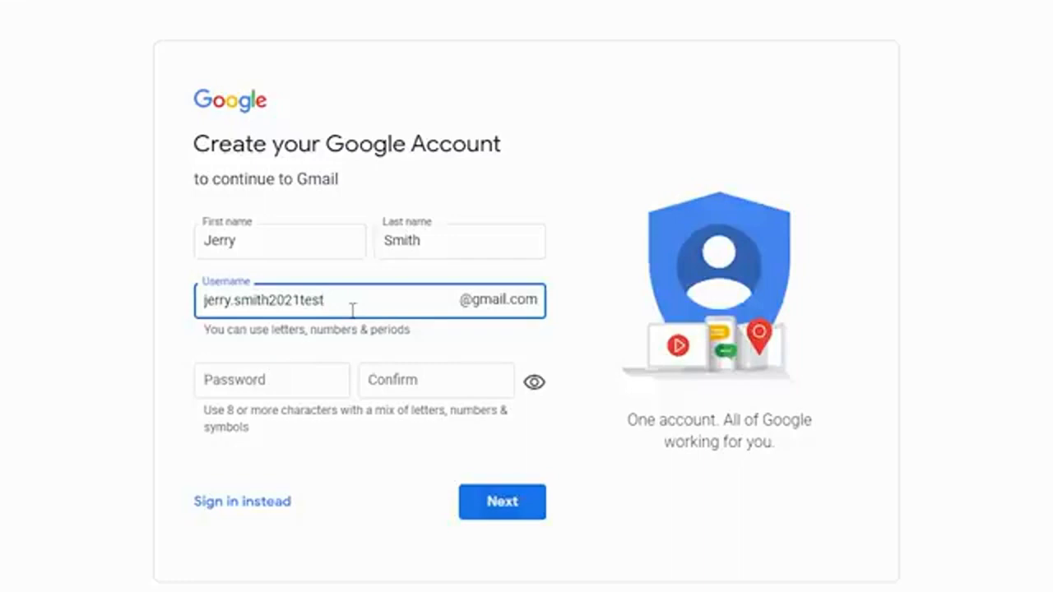
Enter and confirm the account password, verify both match, and submit the sign-up form
click(283, 388)
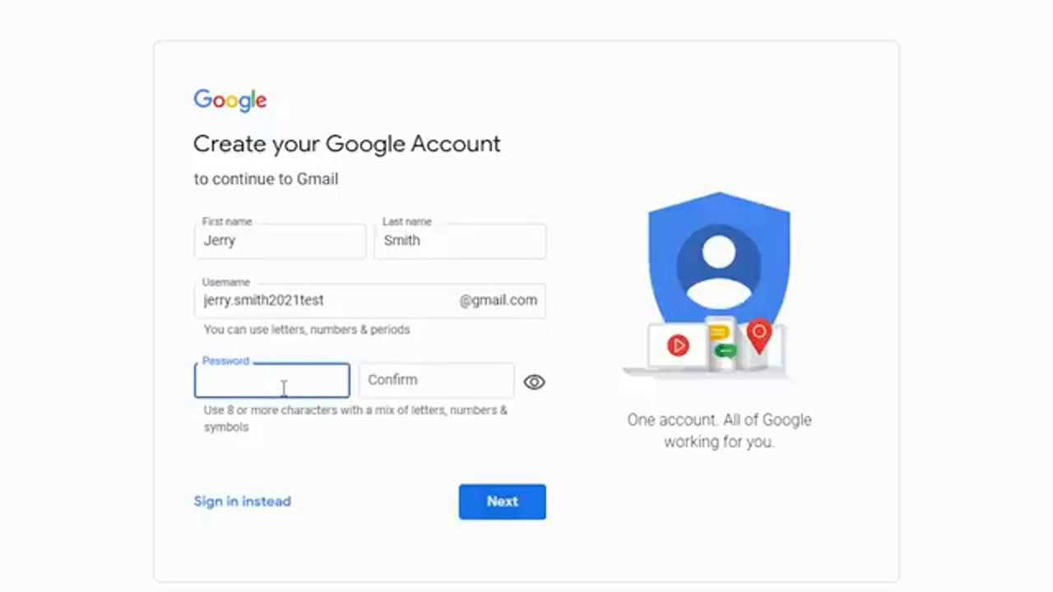
text(**********)
key(Tab)
key(ctrl+v)
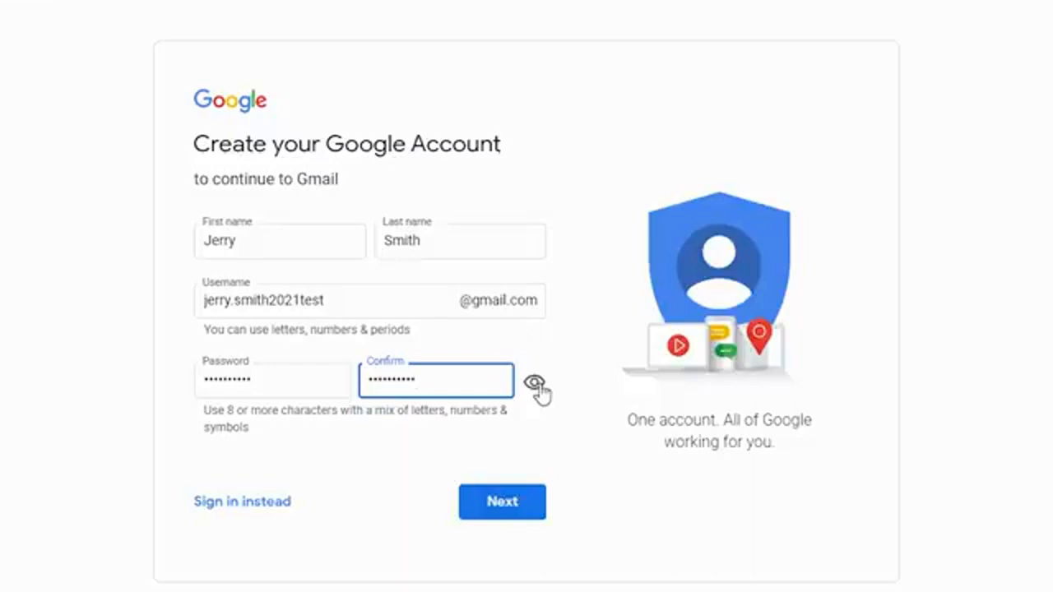
click(535, 384)
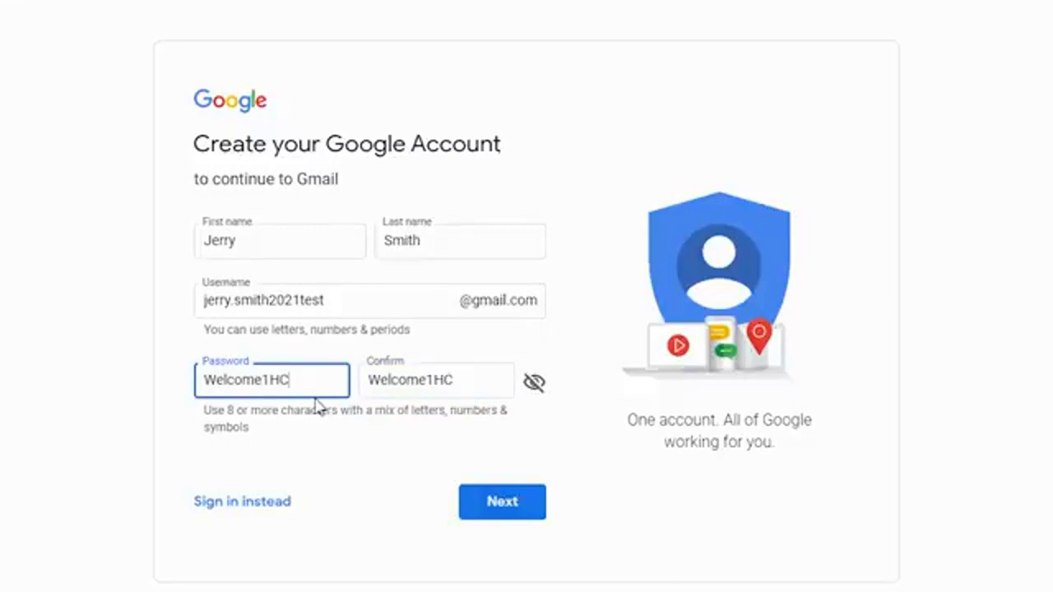
click(404, 362)
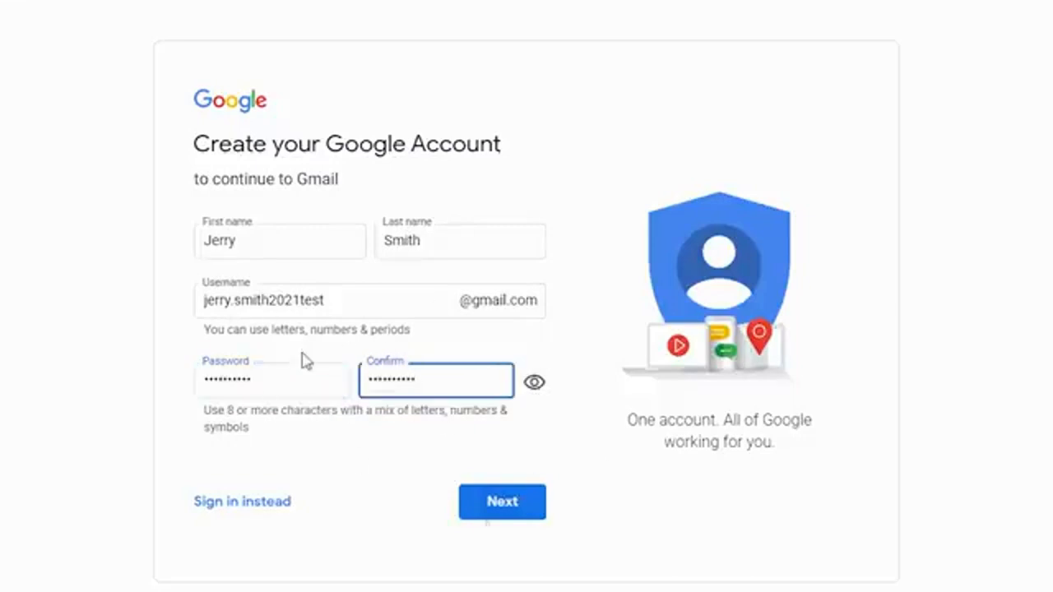
click(503, 507)
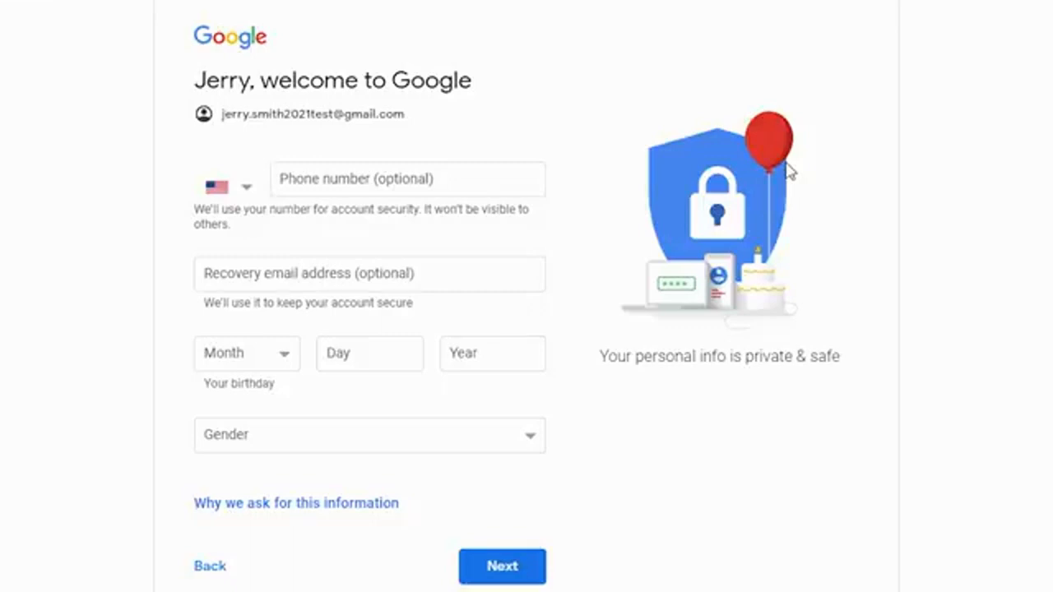
Enter a phone number, birthday December 18, 1990 and gender Male, then continue
click(366, 192)
text(5551)
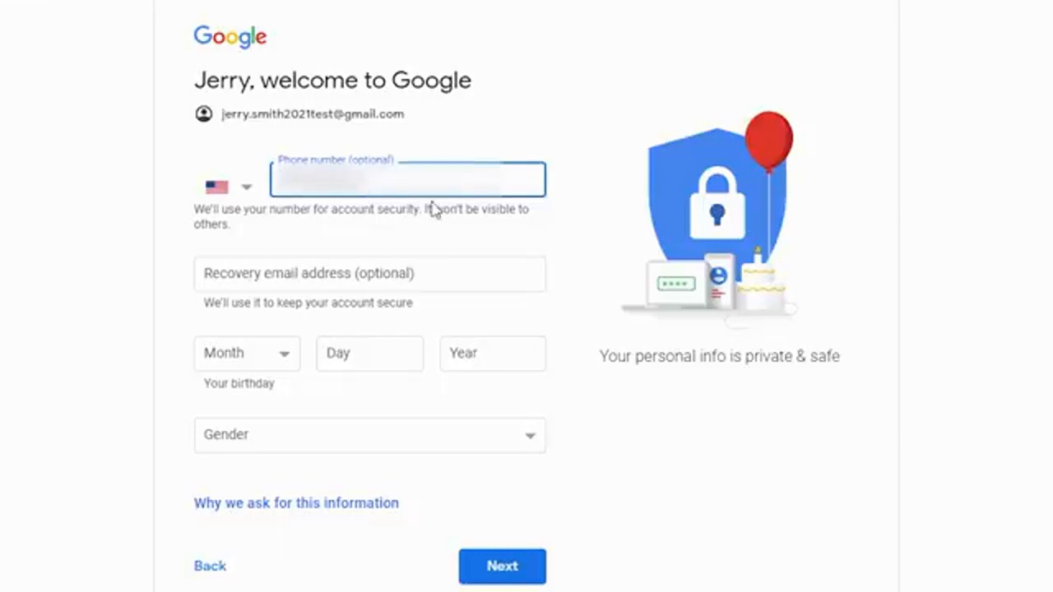
click(401, 321)
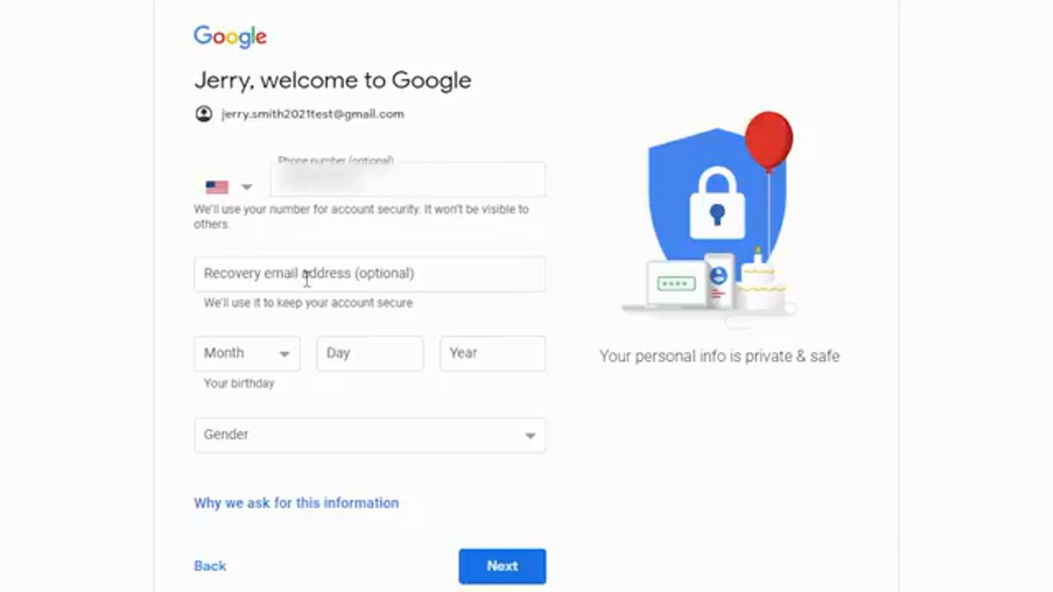
click(426, 279)
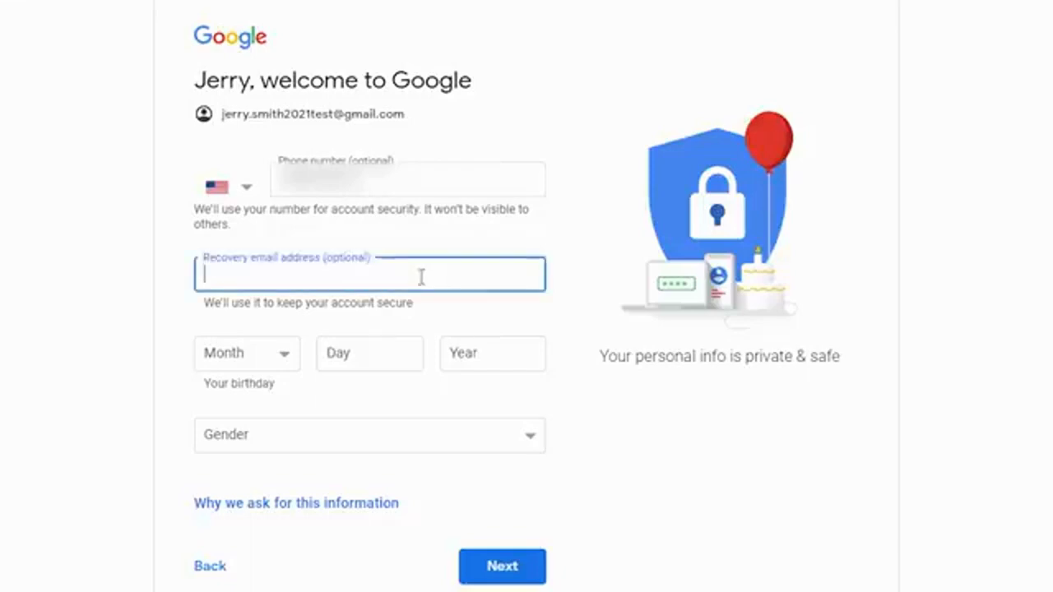
key(shift+Tab)
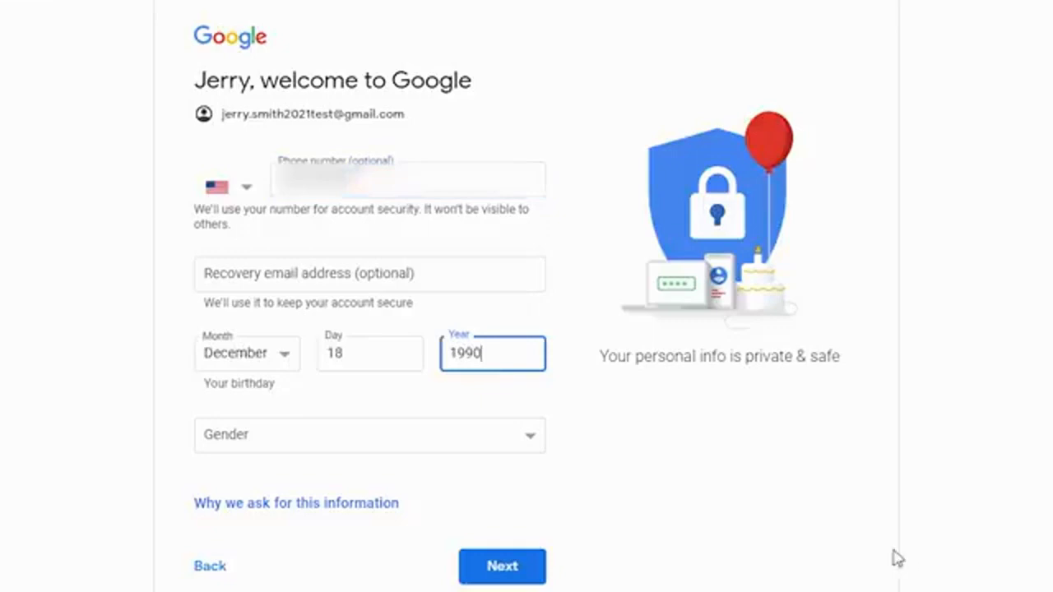
click(300, 438)
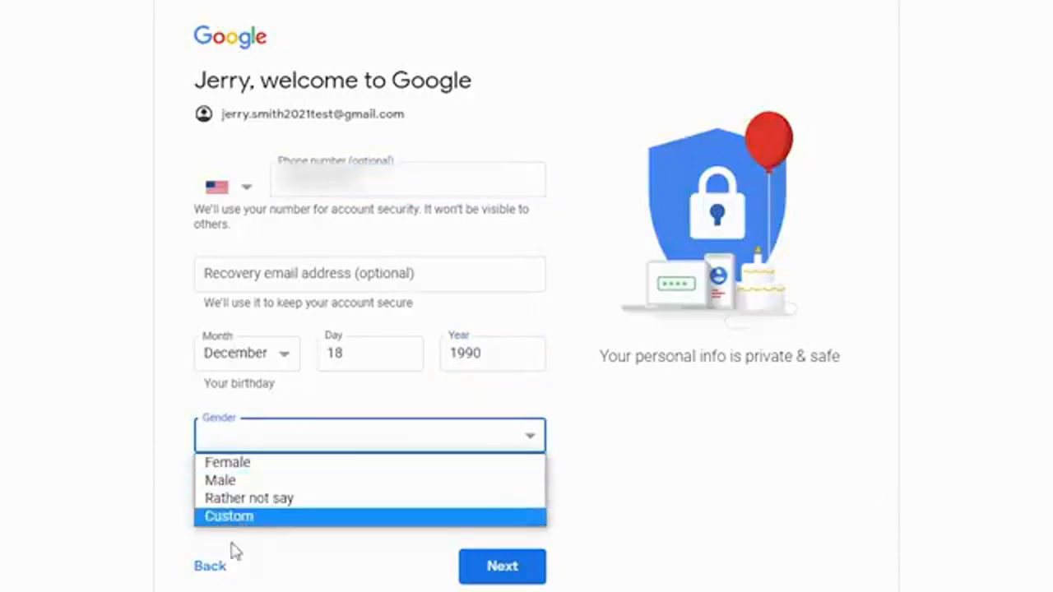
click(222, 480)
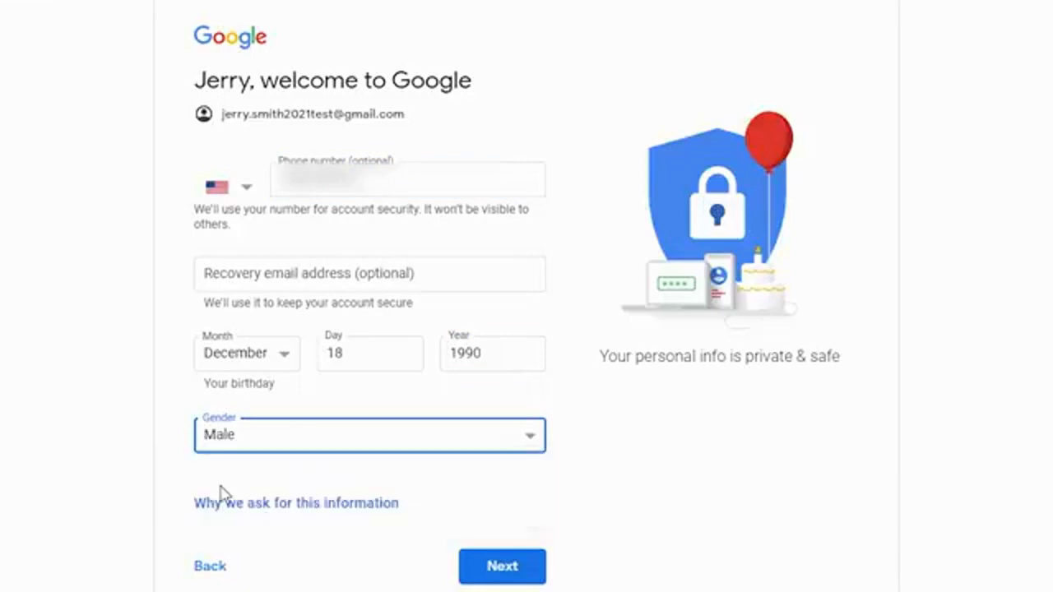
click(501, 570)
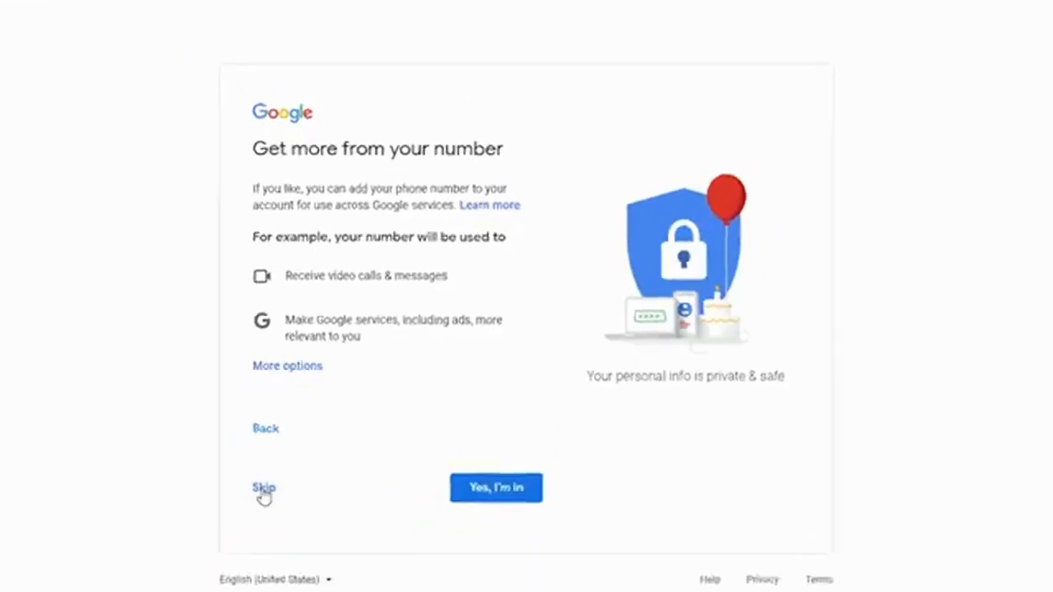
Skip linking the phone number and review the privacy terms, expanding More options
click(263, 489)
scroll(461, 415, down, 5)
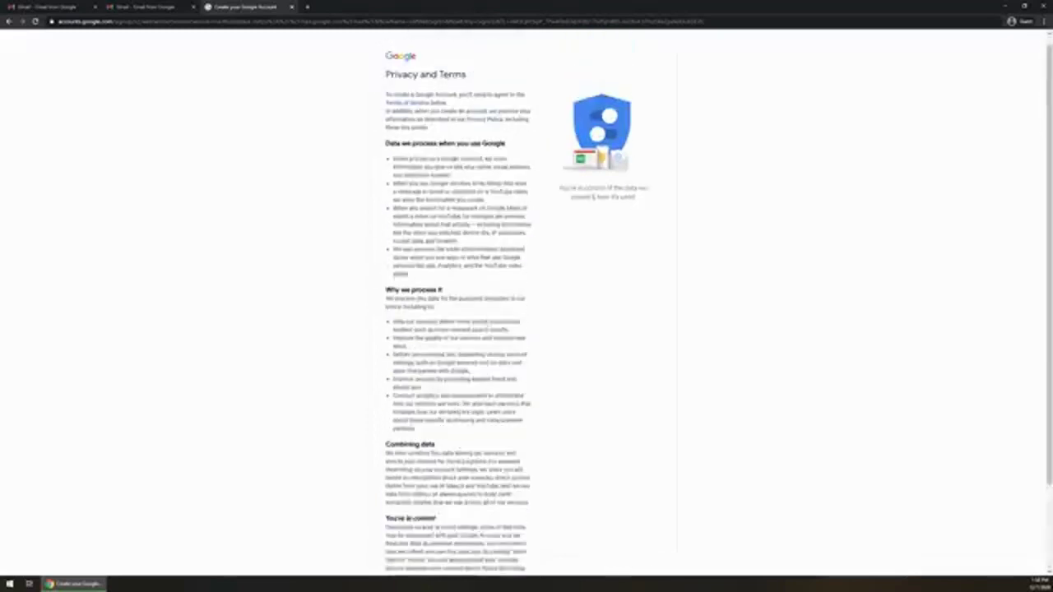
scroll(526, 304, down, 3)
click(391, 493)
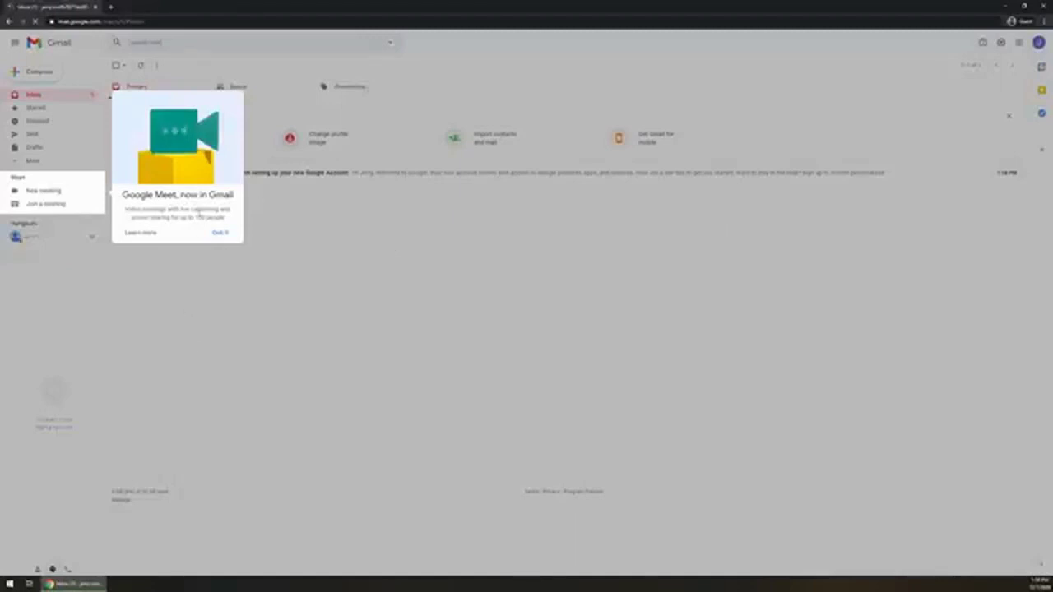
Dismiss the Meet notice, browse the Social and Promotions categories, then compose from Primary
click(222, 233)
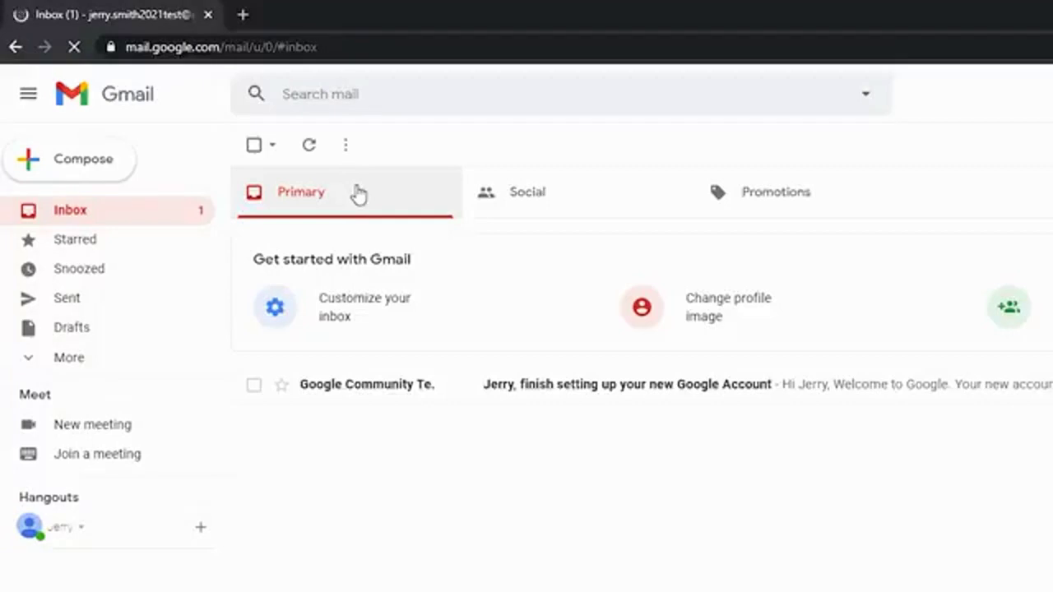
click(603, 210)
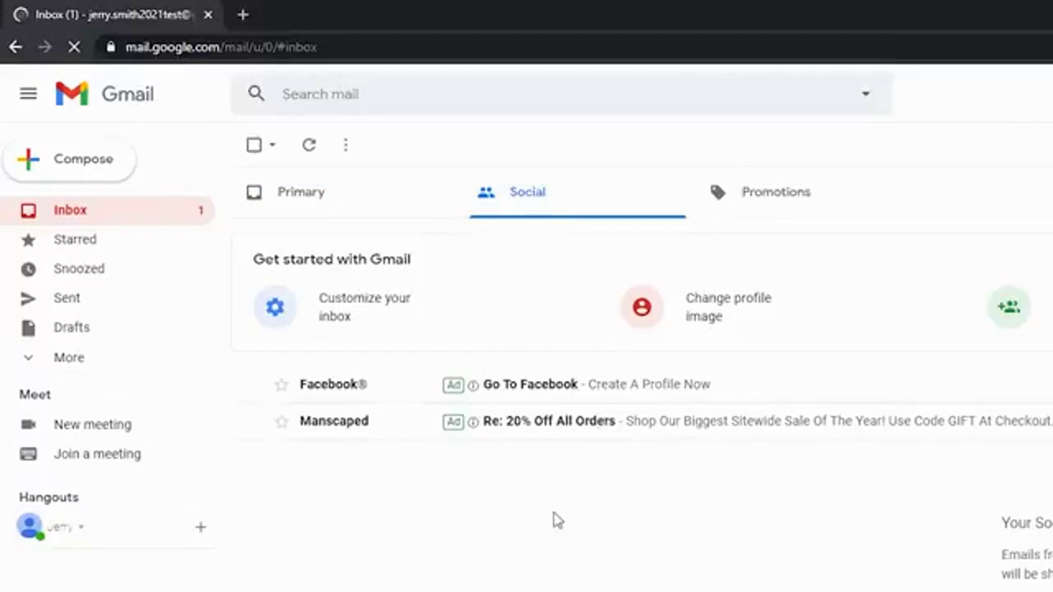
click(762, 206)
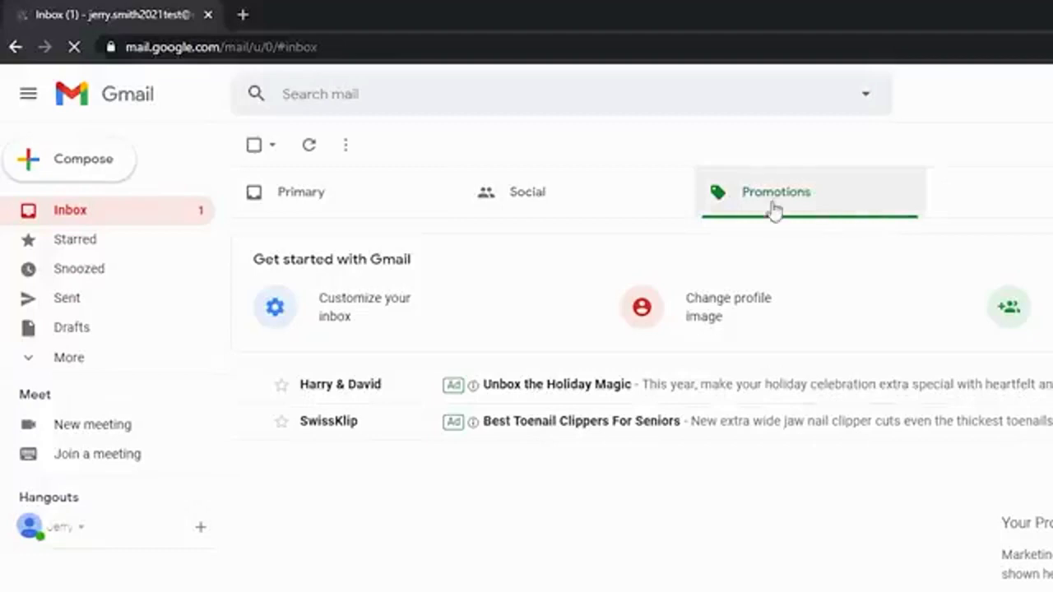
click(304, 205)
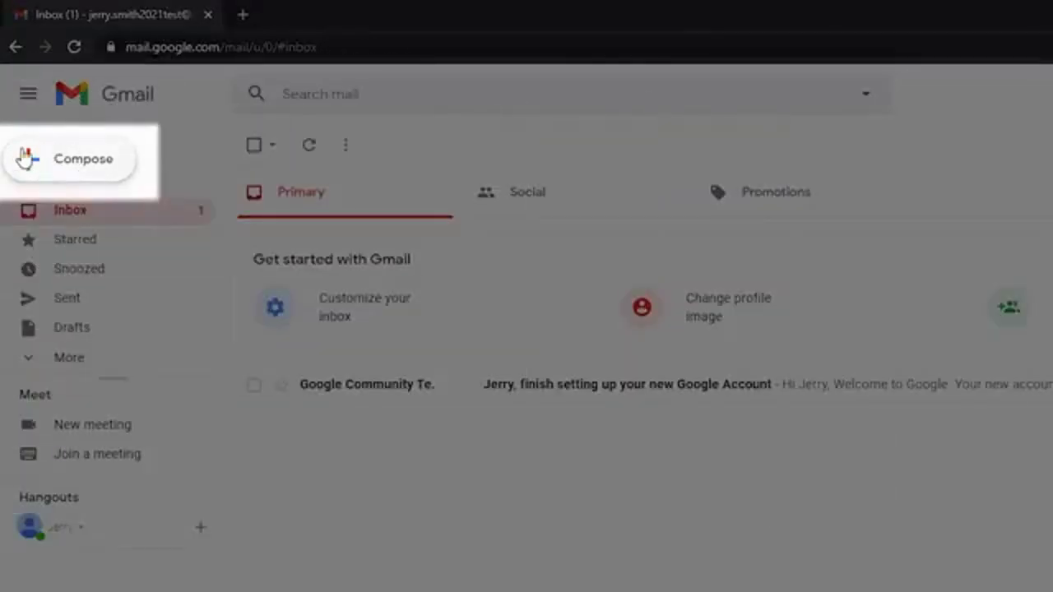
click(26, 159)
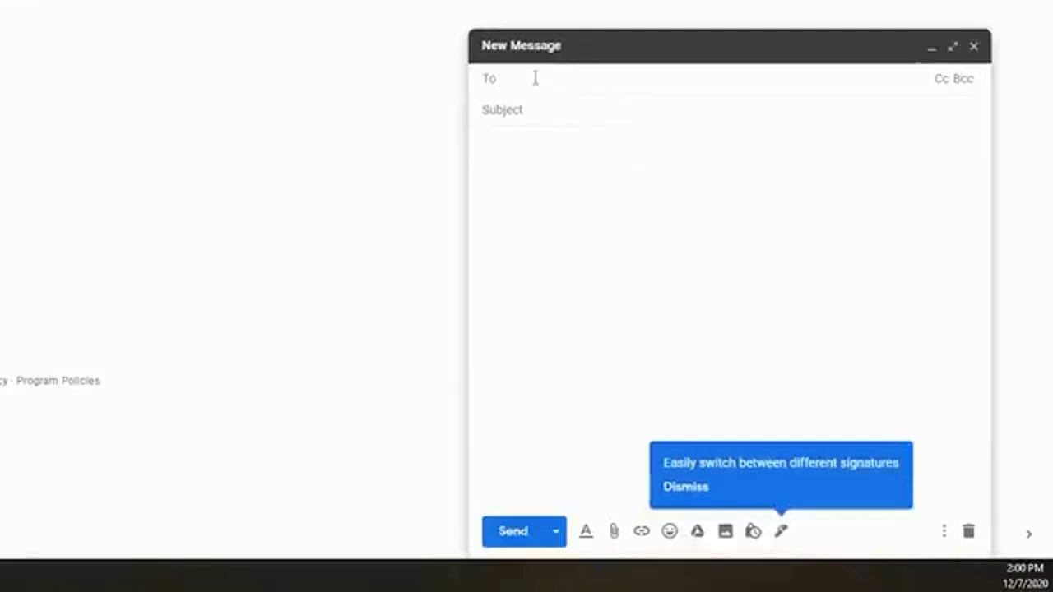
Address the new message to the recipient's e-mail address, fixing typos
text(non@@e)
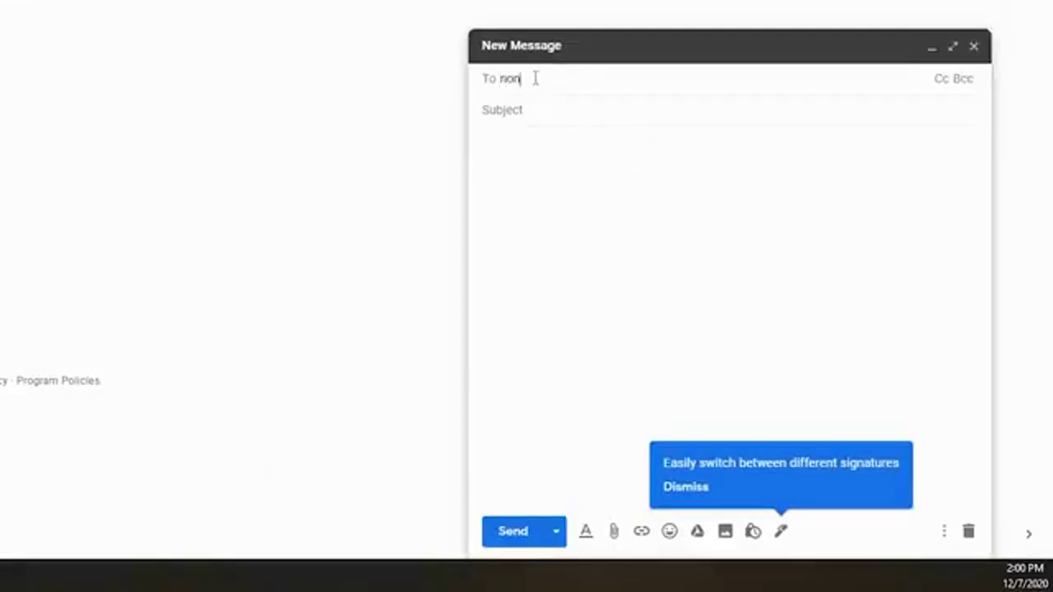
key(BackSpace)
key(BackSpace)
text(nona.com)
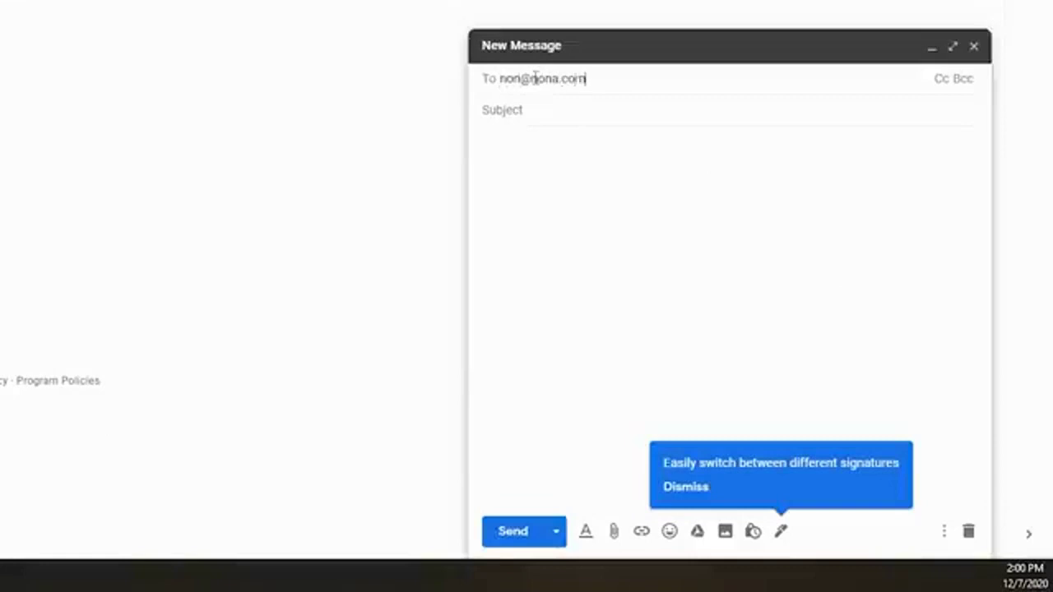
key(BackSpace)
key(BackSpace)
key(BackSpace)
key(BackSpace)
key(BackSpace)
text(e.com)
key(Return)
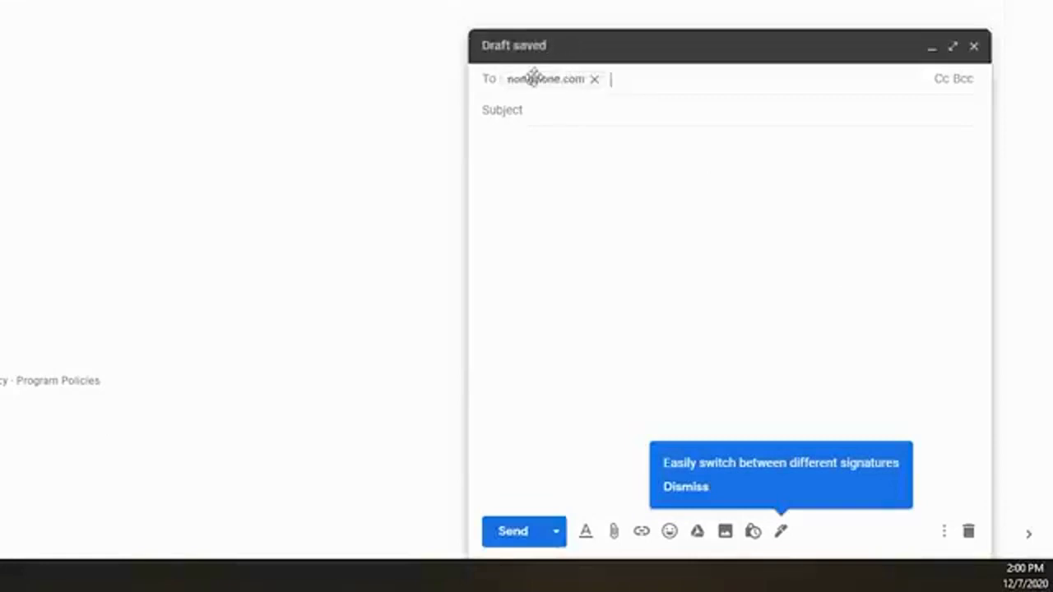
Add the subject 'New Email Account' and paste the body 'This is the body of the email account'
click(526, 109)
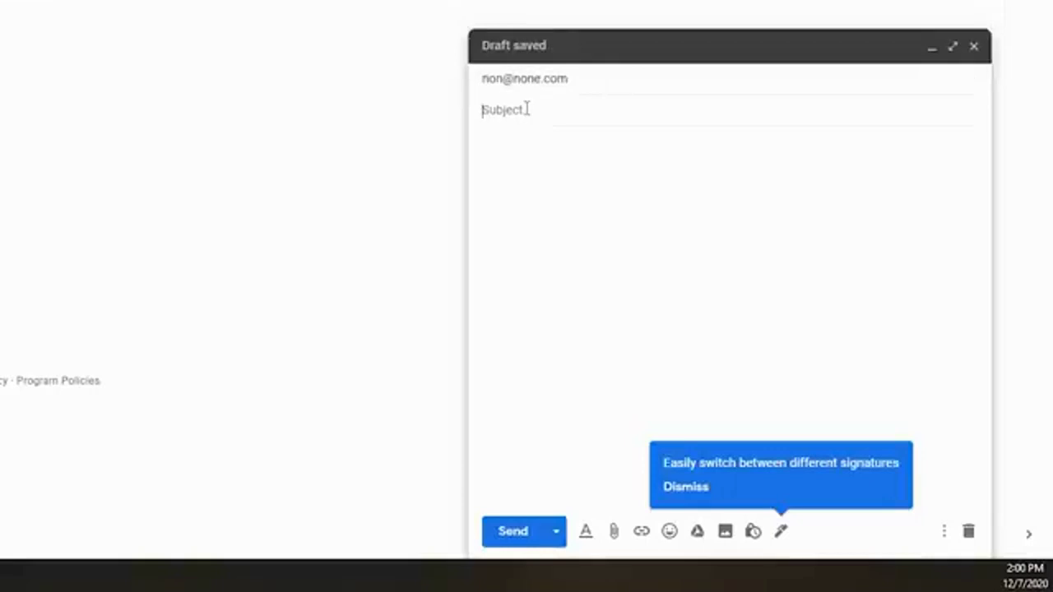
text(New Email a)
key(BackSpace)
text(Account)
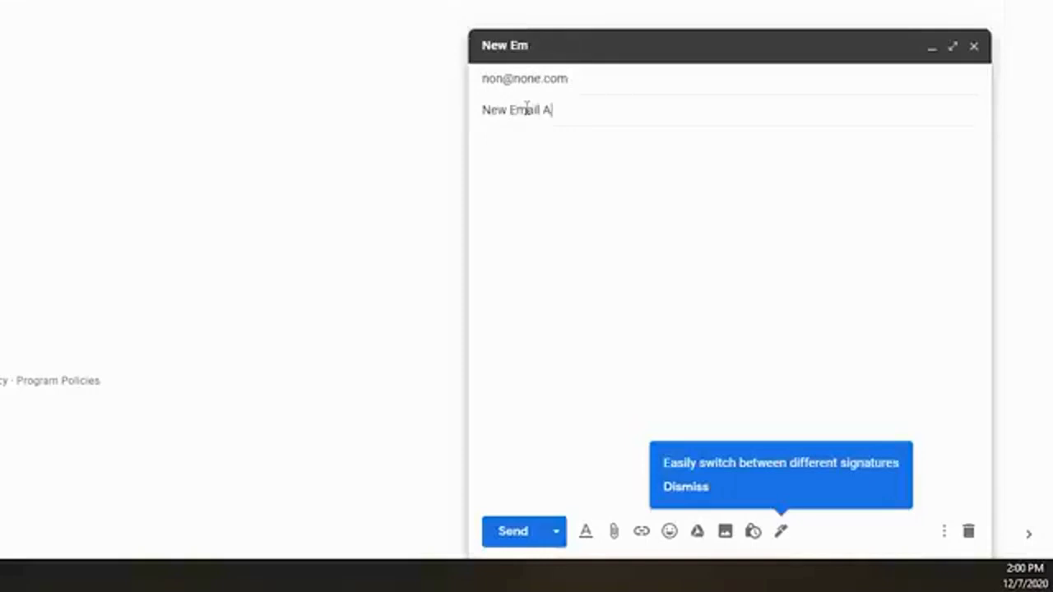
key(Tab)
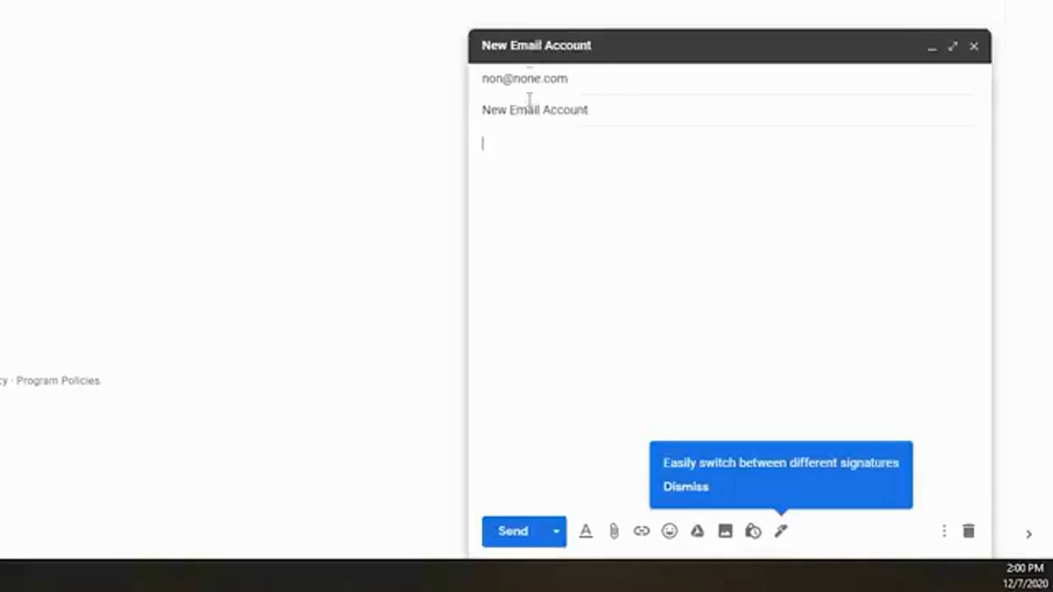
text(This is the body of the email account)
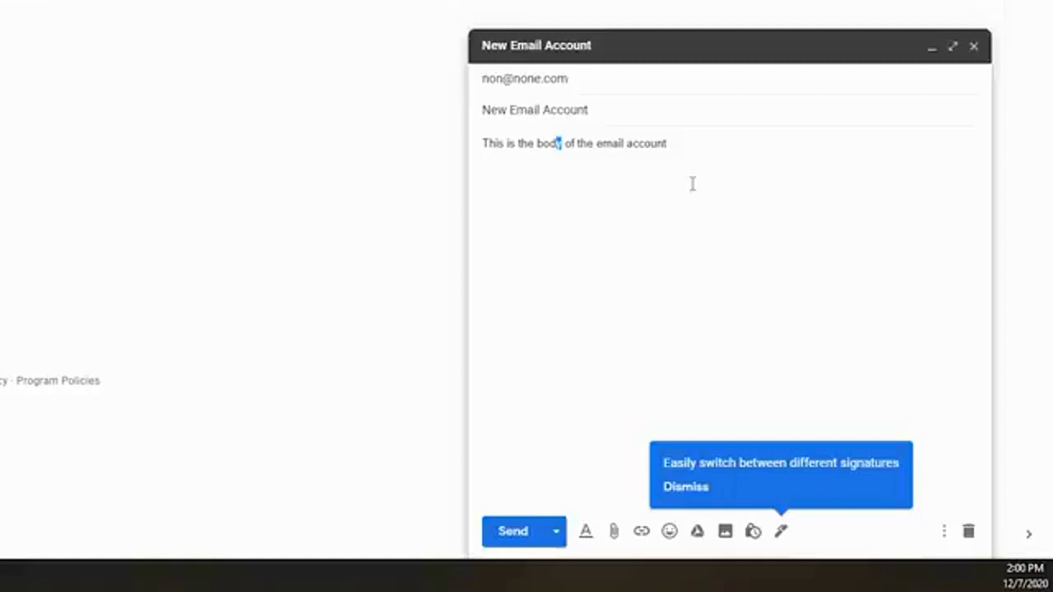
Append 'Hello, how are you?' to the body, finishing it with the Smart Compose suggestion
text(Hello how a)
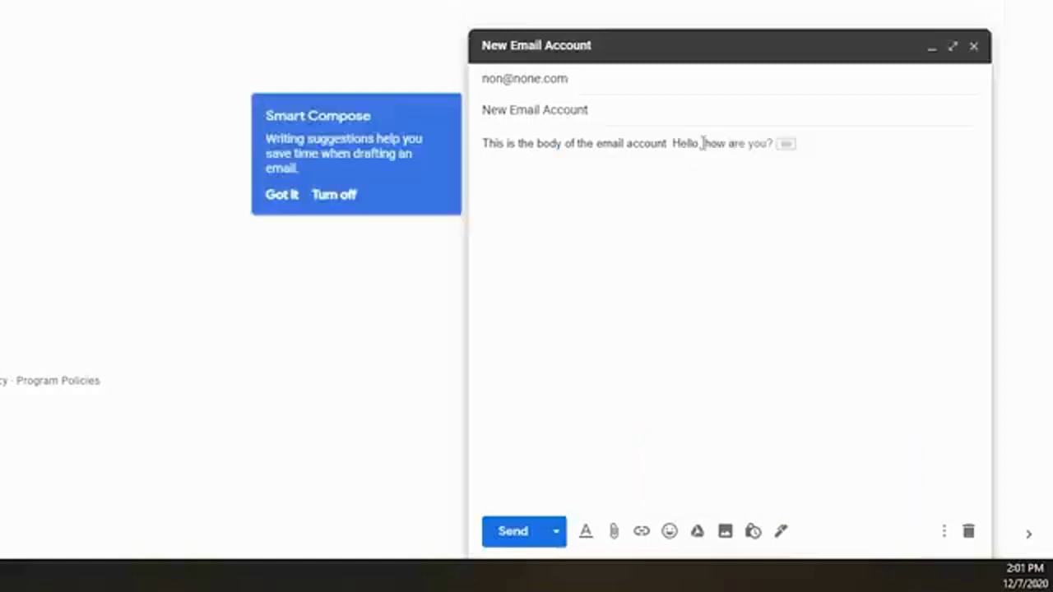
click(700, 143)
text(, how are)
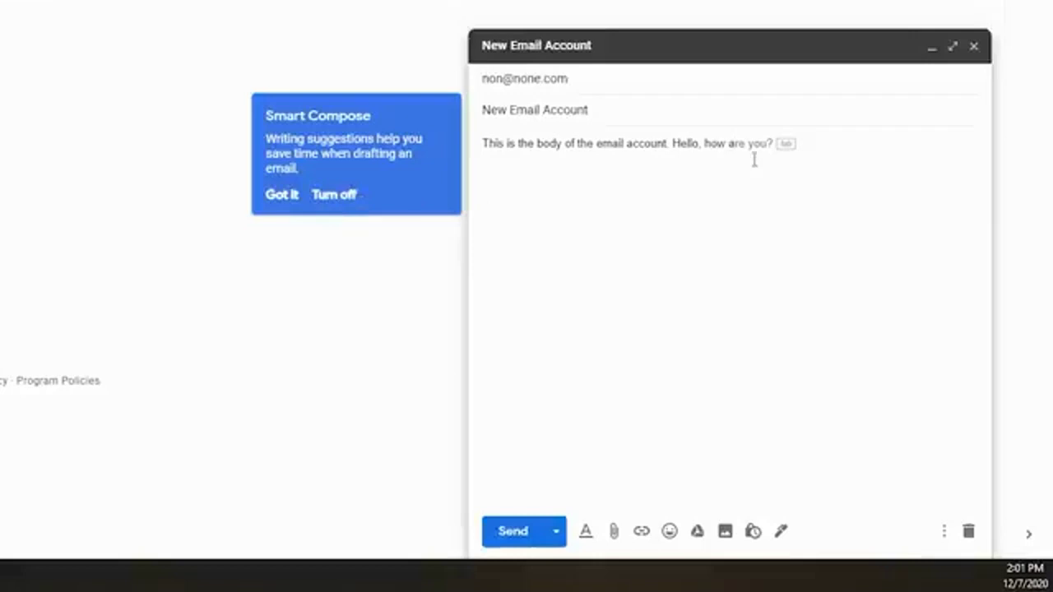
mouse_move(743, 165)
key(Tab)
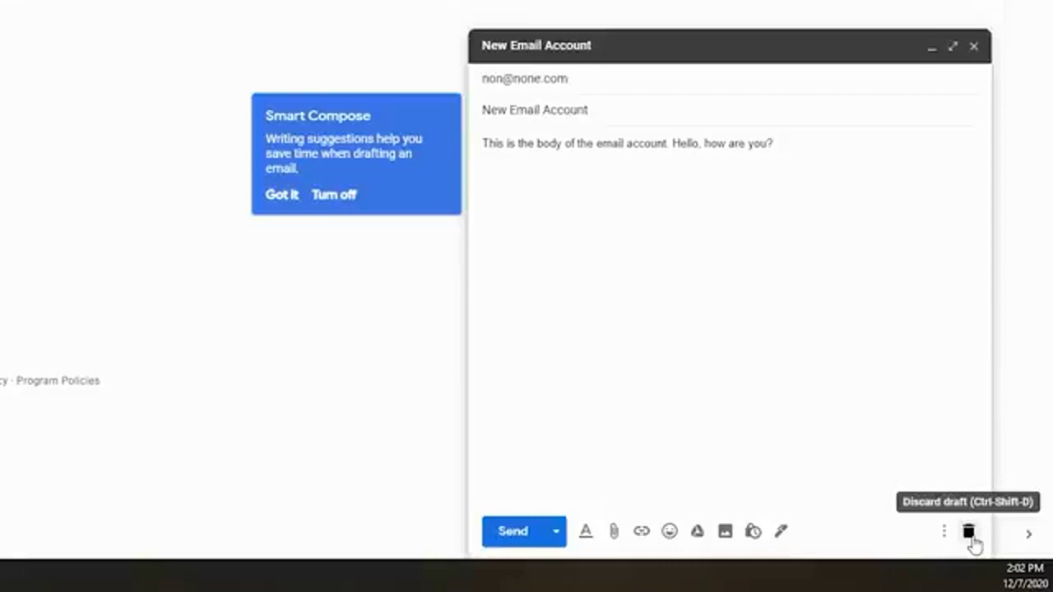
Discard the New Email Account message and save a new 'This is a test' draft
click(969, 532)
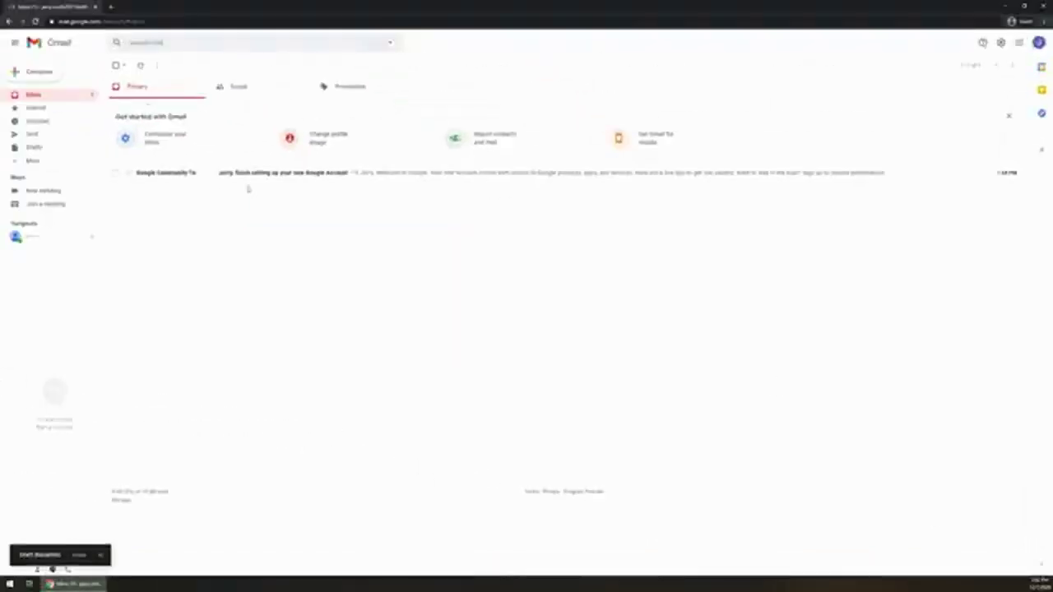
click(40, 74)
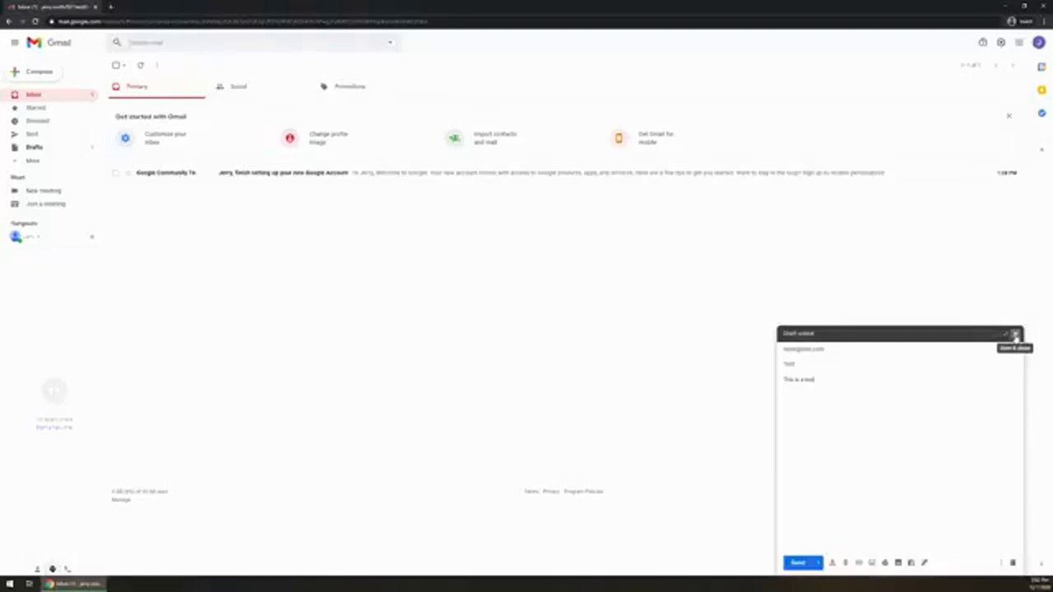
click(1015, 335)
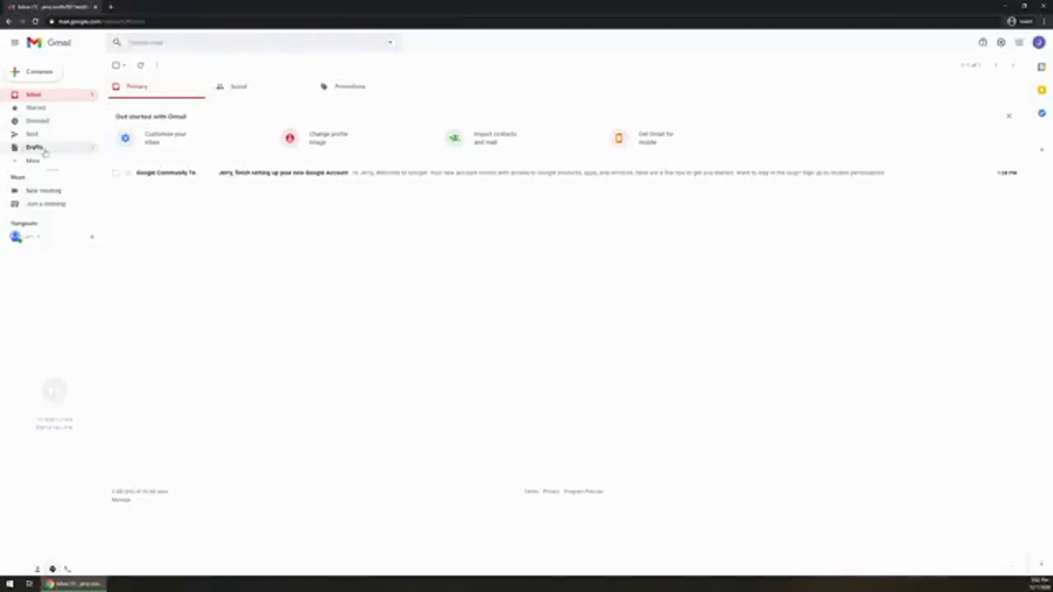
click(30, 151)
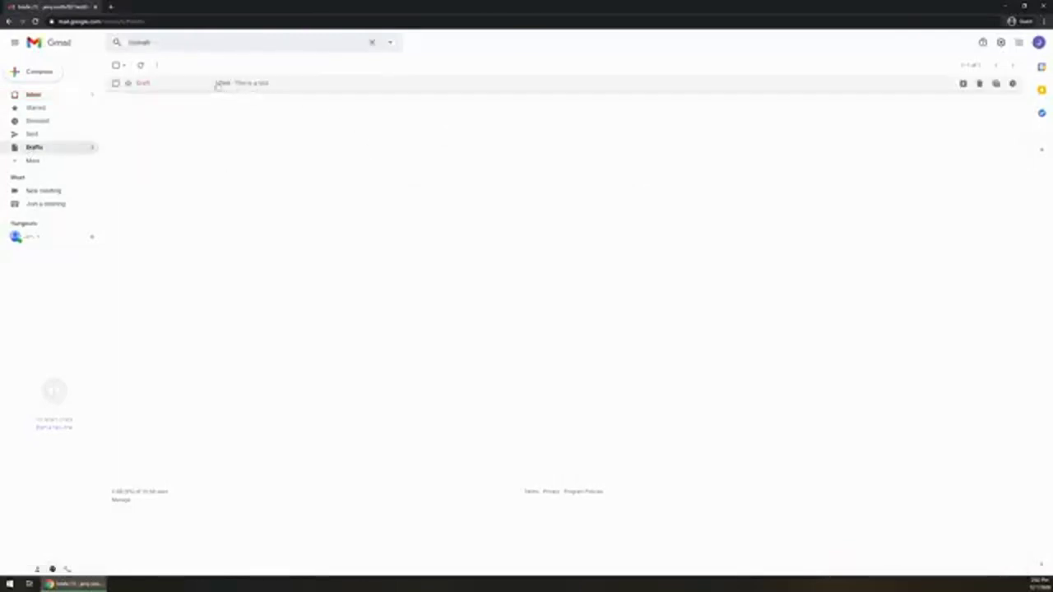
click(236, 88)
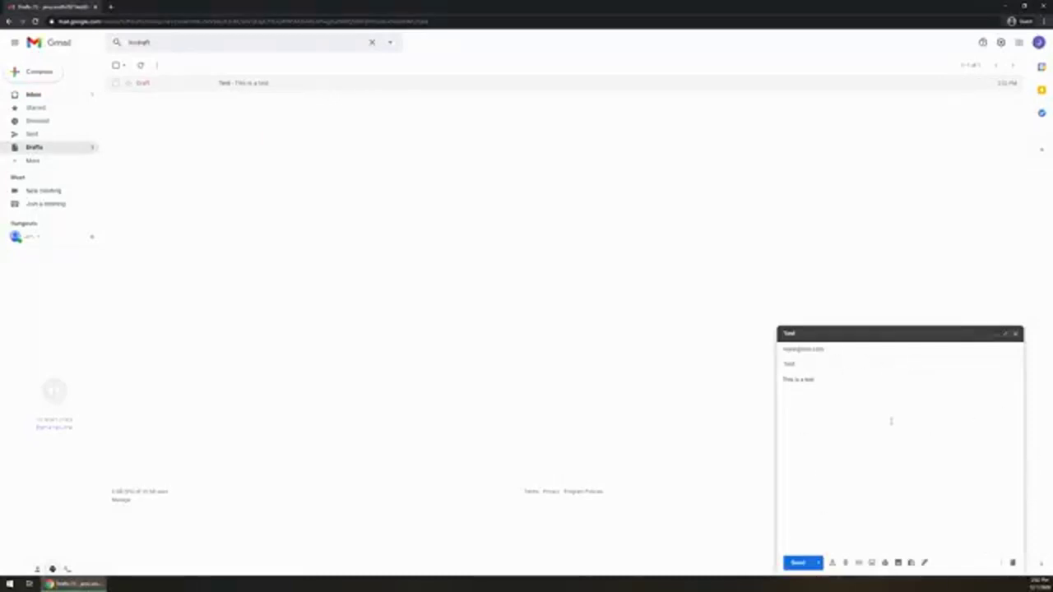
click(1015, 334)
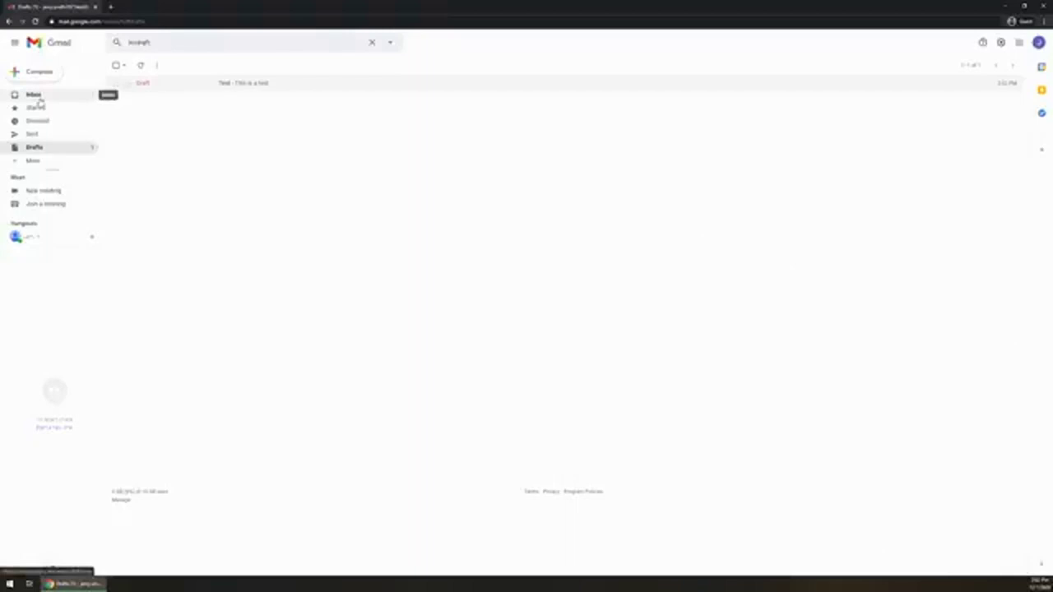
click(36, 97)
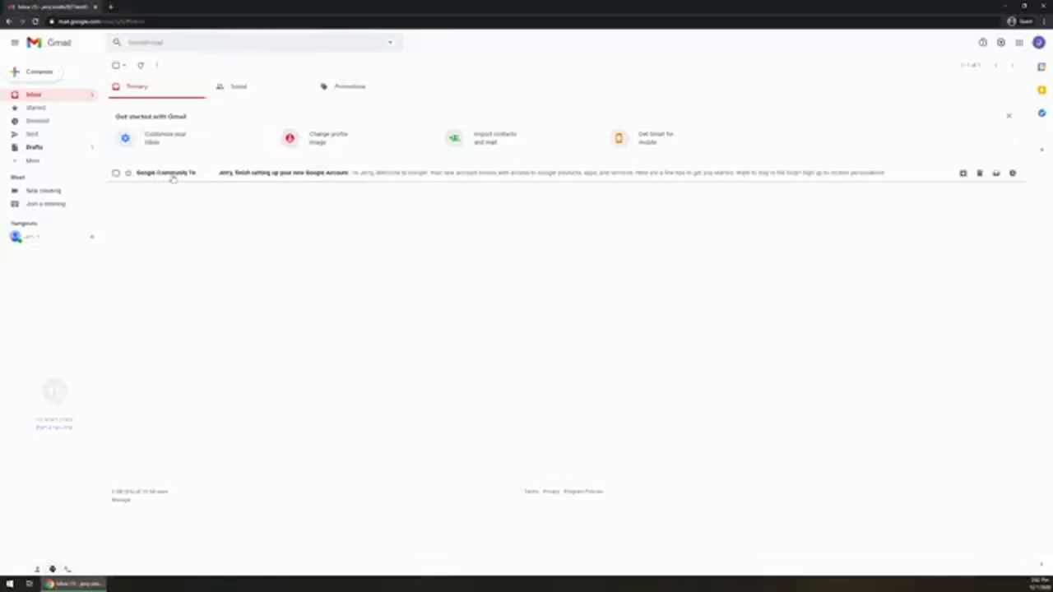
Open the Google Community Team welcome email, then start and discard a reply
click(169, 174)
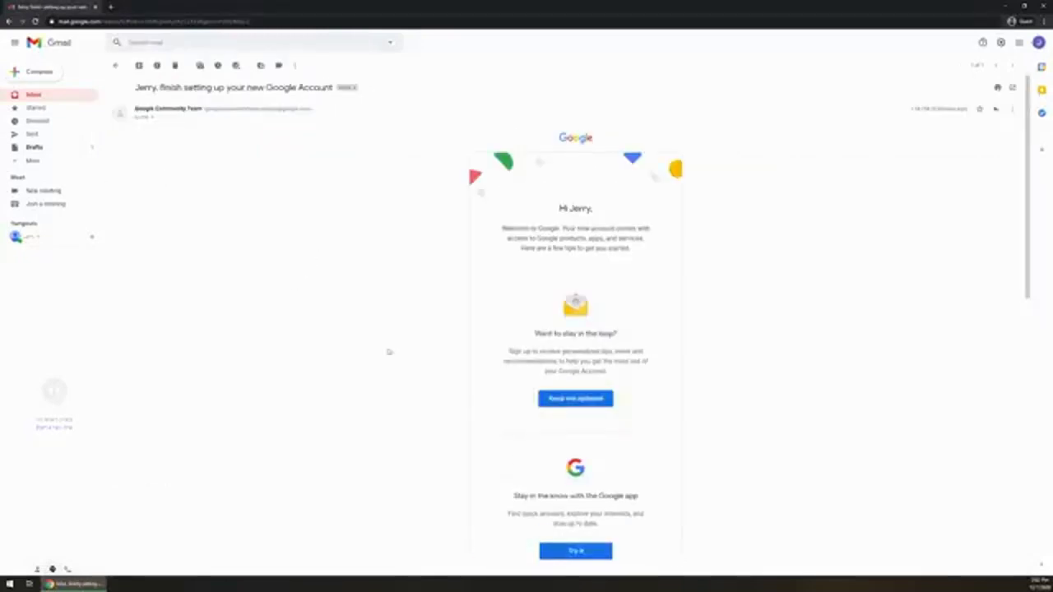
scroll(387, 352, down, 10)
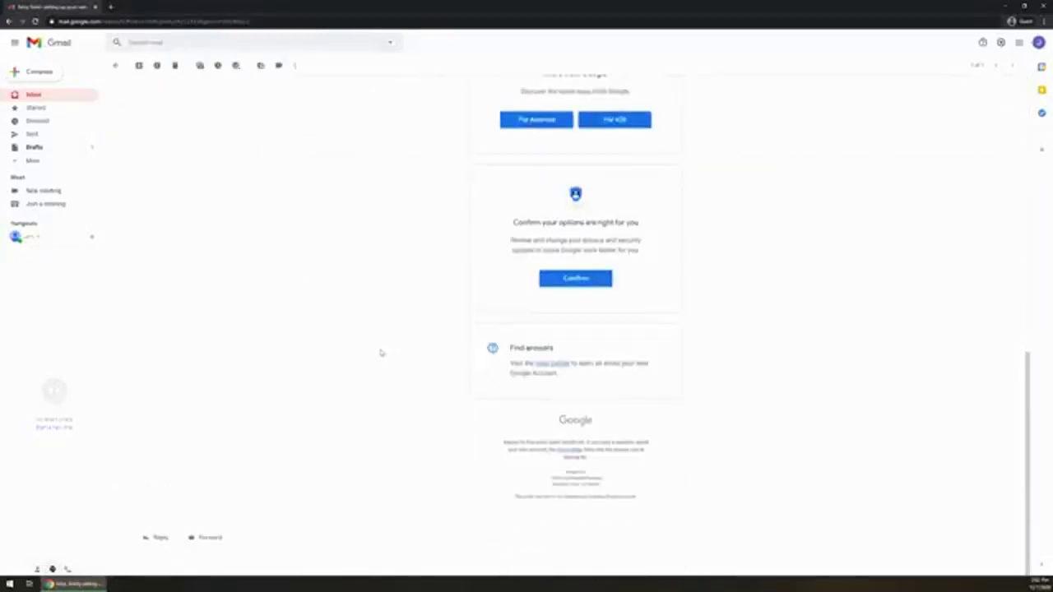
click(148, 538)
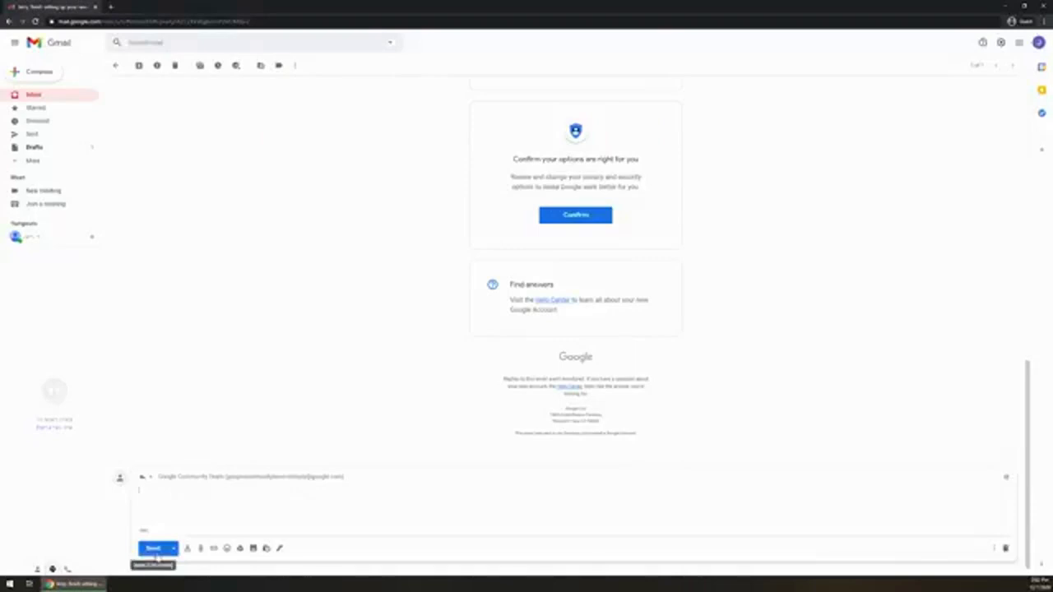
click(154, 549)
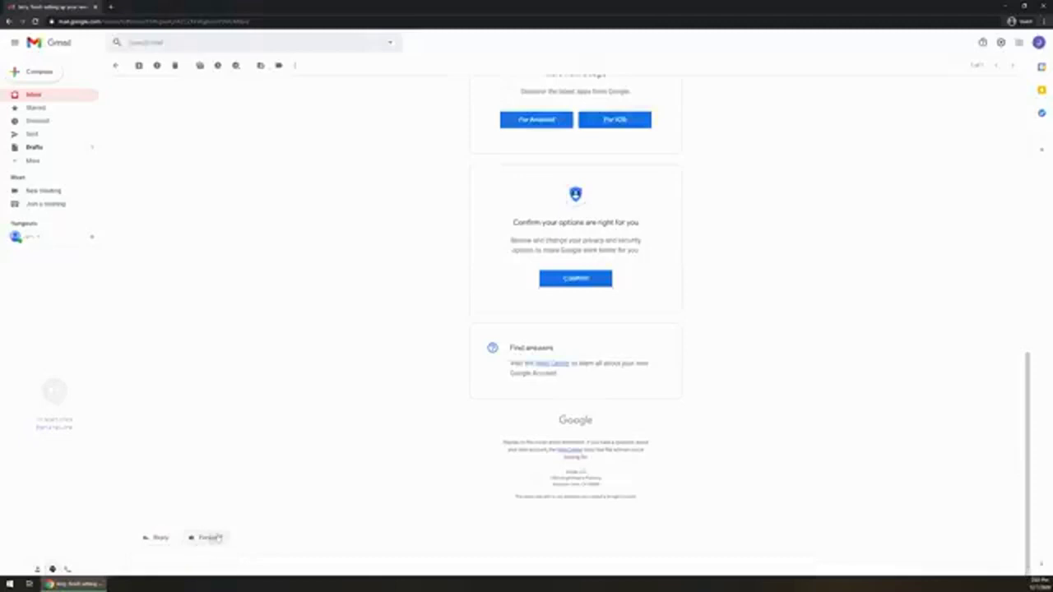
Forward the welcome email, entering the recipient's e-mail address in the To field
click(205, 537)
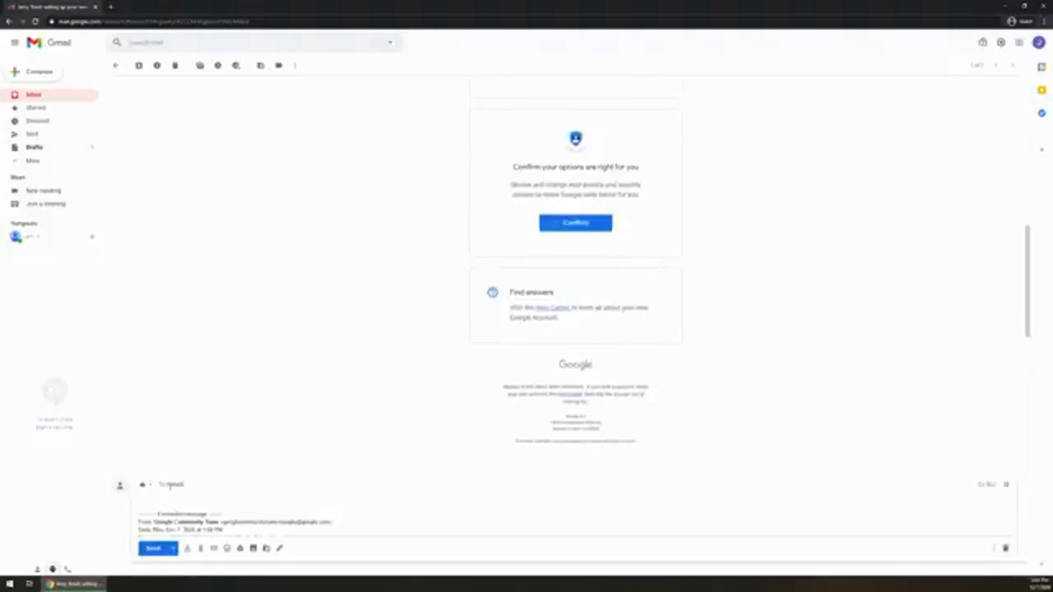
text(.com)
scroll(287, 510, down, 10)
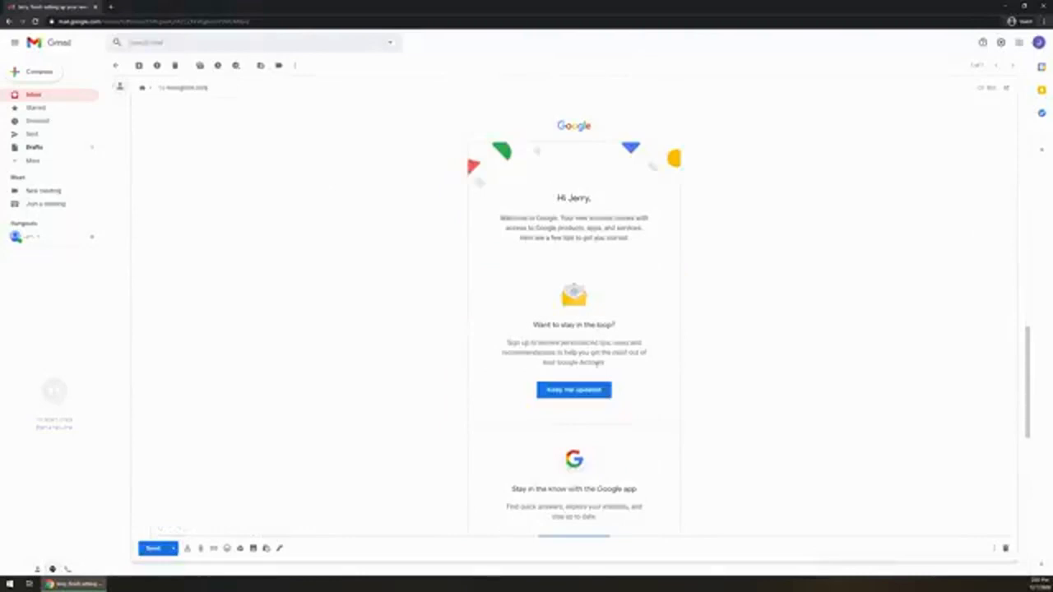
scroll(595, 363, up, 5)
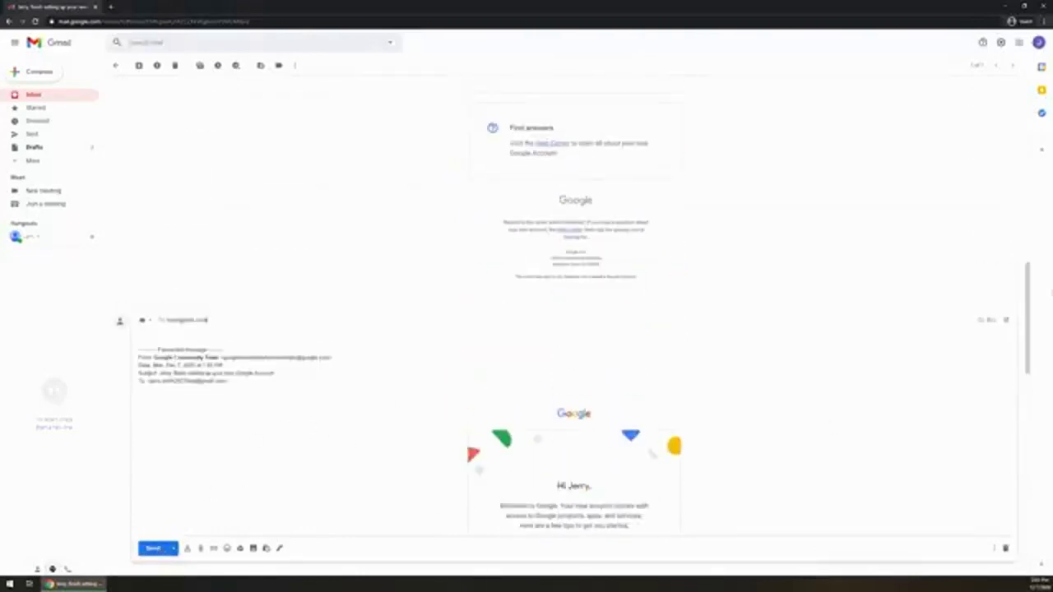
scroll(208, 129, up, 5)
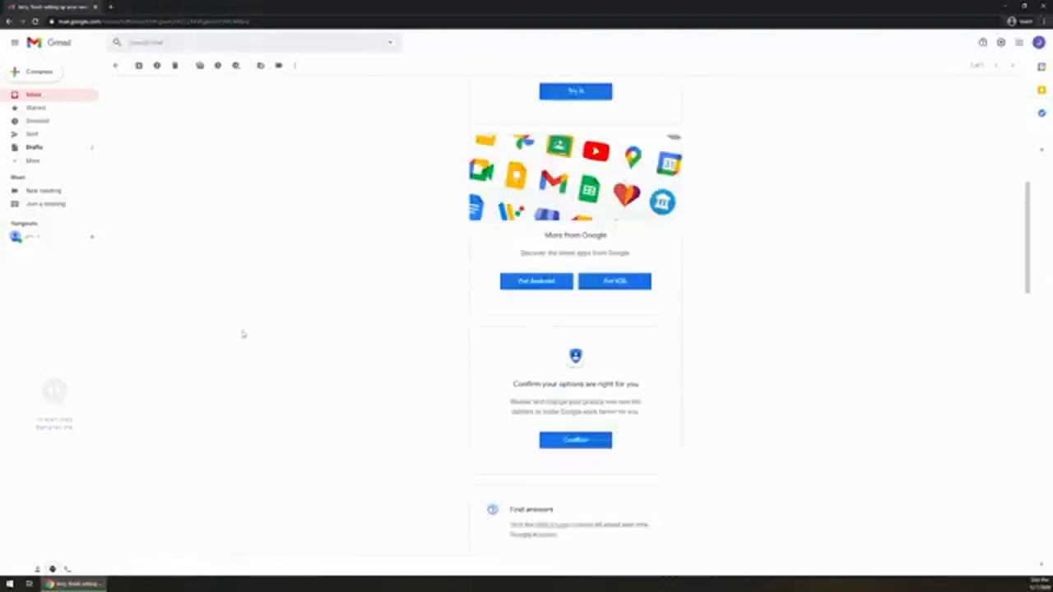
Return to the Primary inbox and tick the welcome conversation's checkbox
click(33, 95)
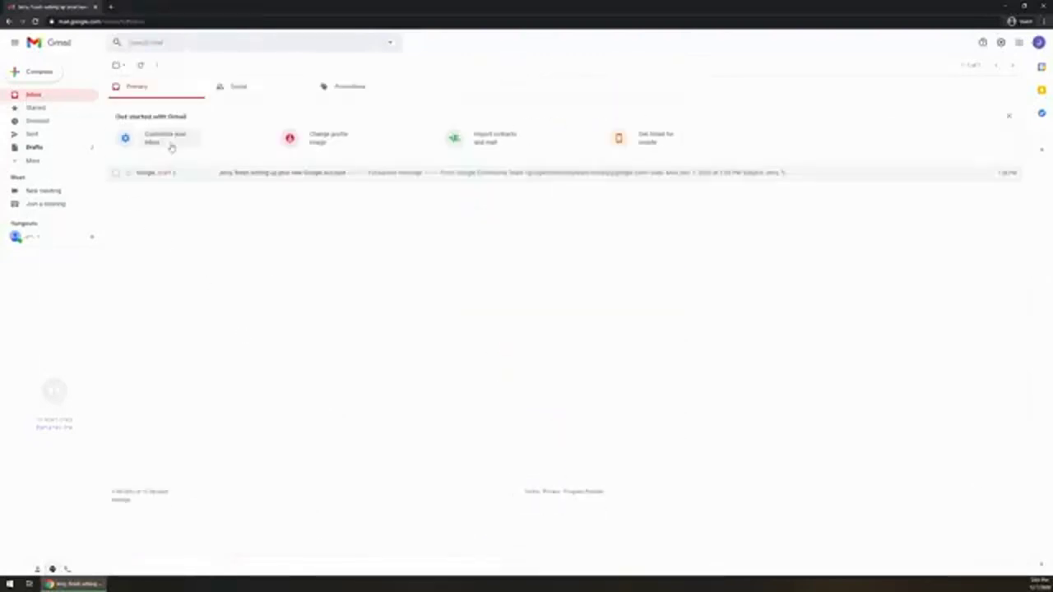
click(116, 172)
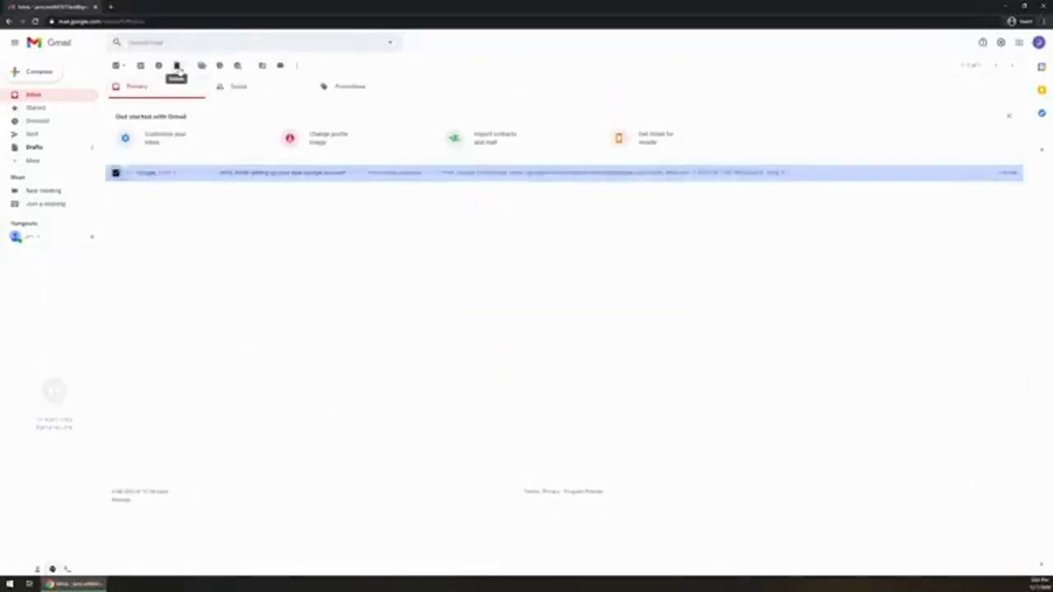